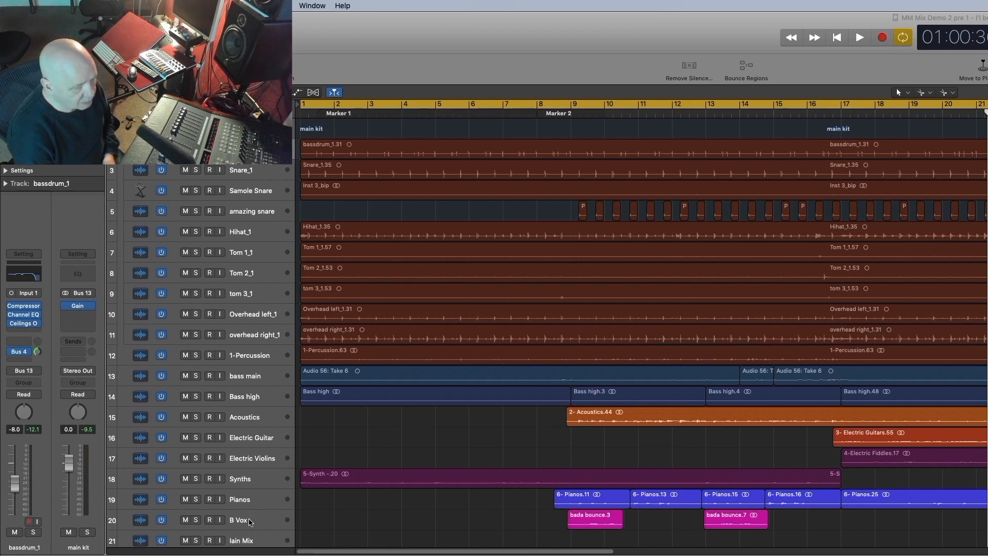
- Play back the existing mix in the arrangement to listen to it, and stop playback
{"action": "left_click", "coordinate": [394, 448]}
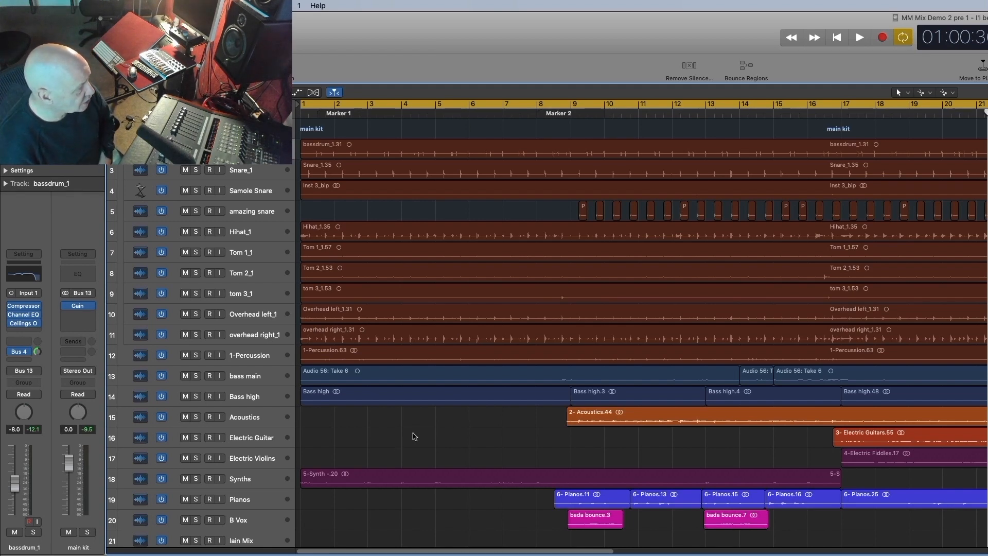
{"action": "key", "text": "space"}
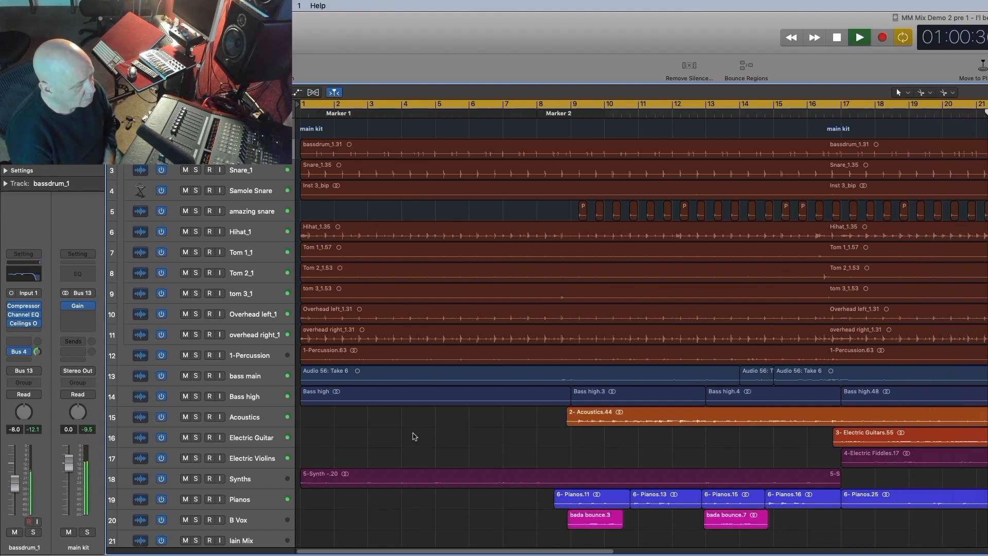
{"action": "key", "text": "space"}
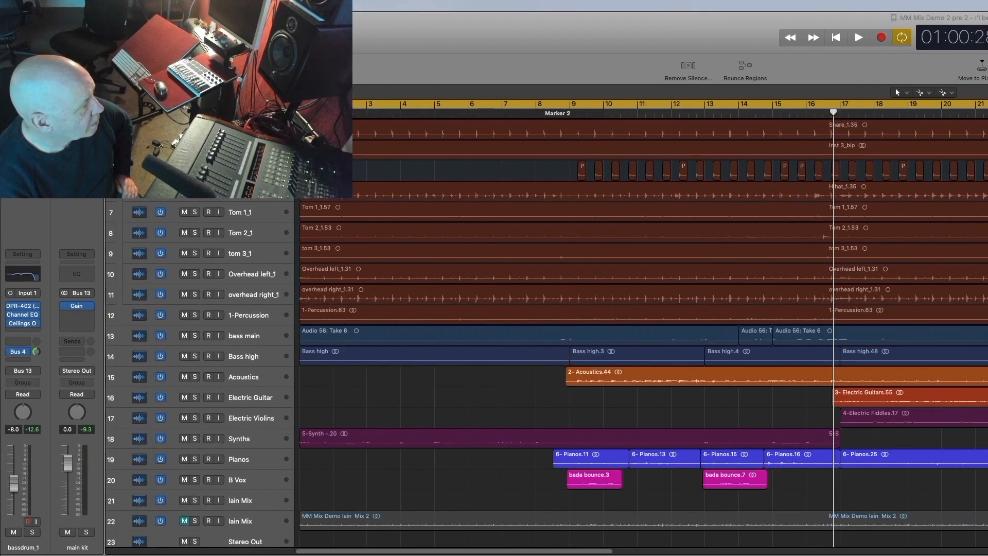
- Show the mixer and insert the Mix Monolith plug-in after the existing effects on the bassdrum_1 channel
{"action": "key", "text": "x"}
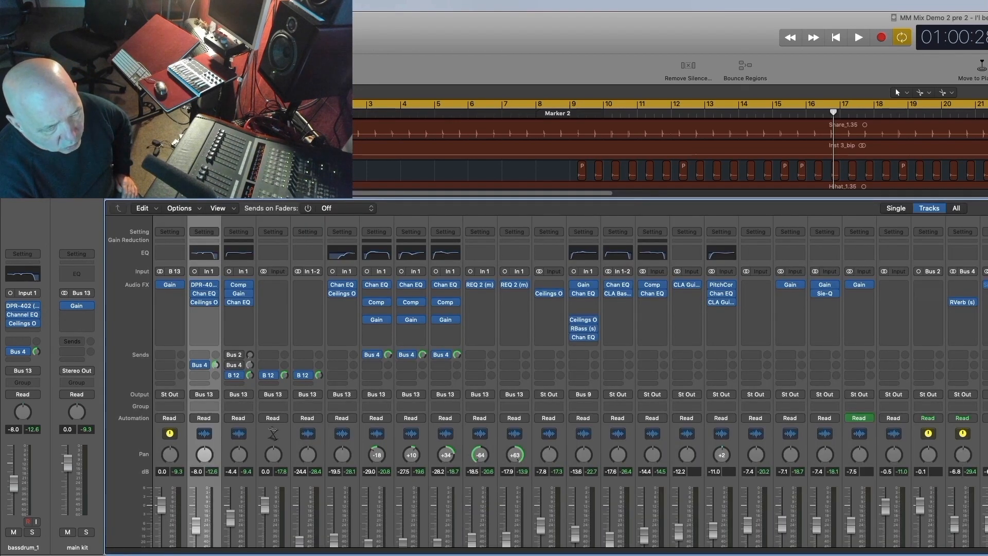
{"action": "scroll", "coordinate": [548, 376], "scroll_direction": "down", "scroll_amount": 3}
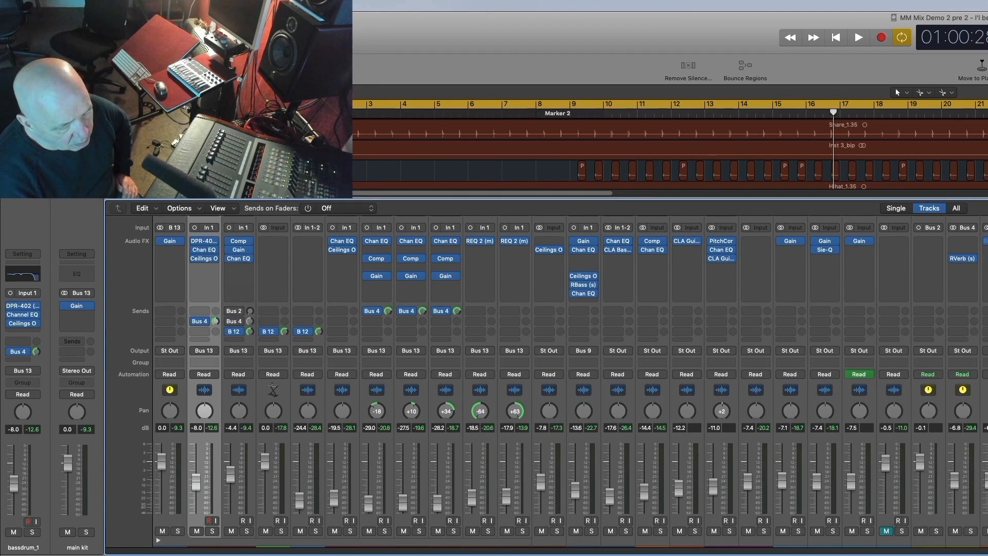
{"action": "scroll", "coordinate": [553, 379], "scroll_direction": "down", "scroll_amount": 1}
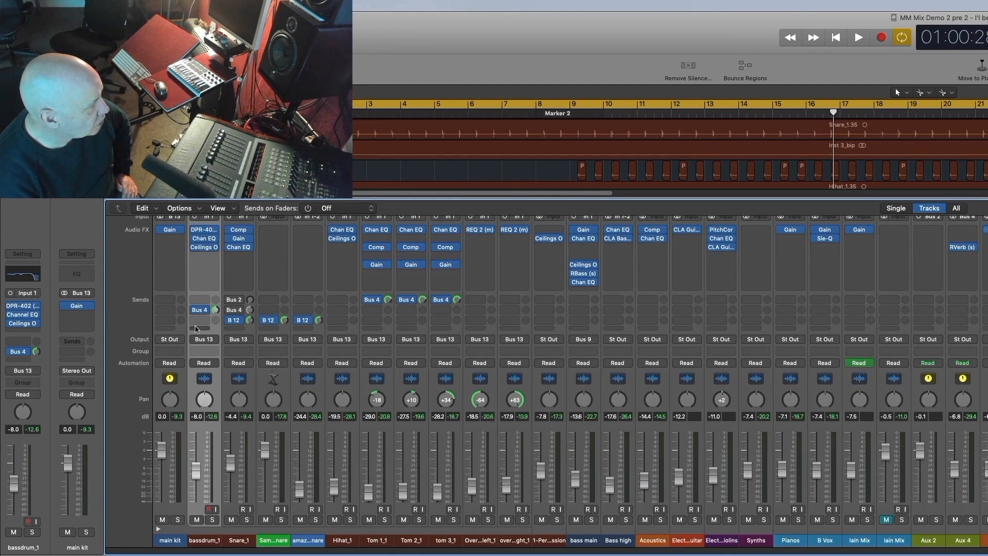
{"action": "left_click", "coordinate": [215, 257]}
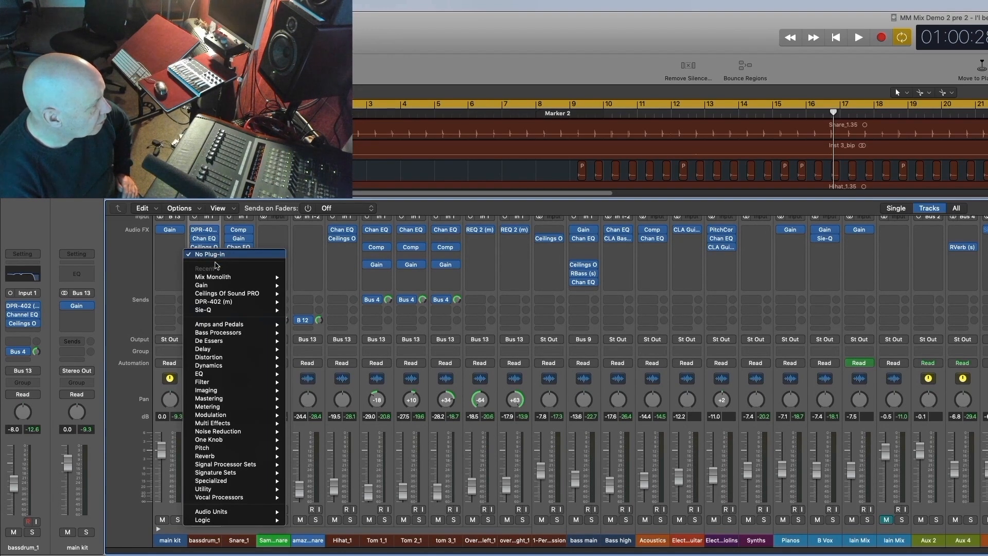
{"action": "mouse_move", "coordinate": [232, 276]}
{"action": "left_click", "coordinate": [306, 277]}
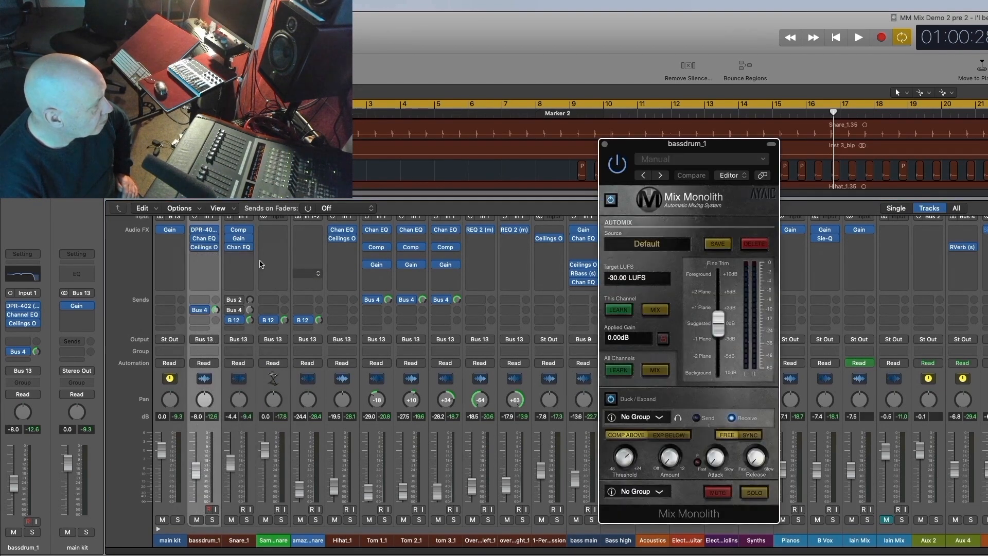
- Insert the mono version of Mix Monolith in the first free effect slot of the Snare_1 channel
{"action": "left_click", "coordinate": [248, 257]}
{"action": "mouse_move", "coordinate": [252, 277]}
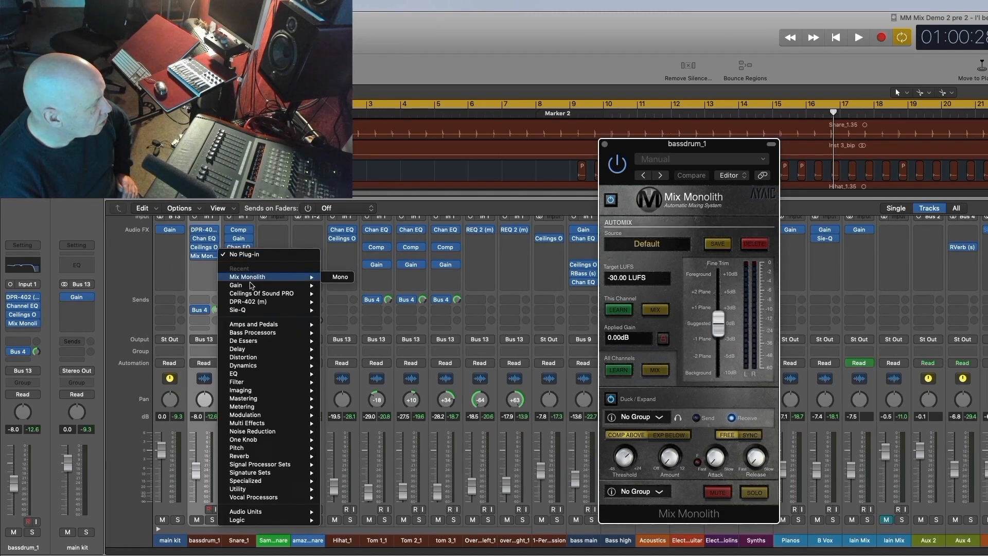
{"action": "left_click", "coordinate": [334, 276]}
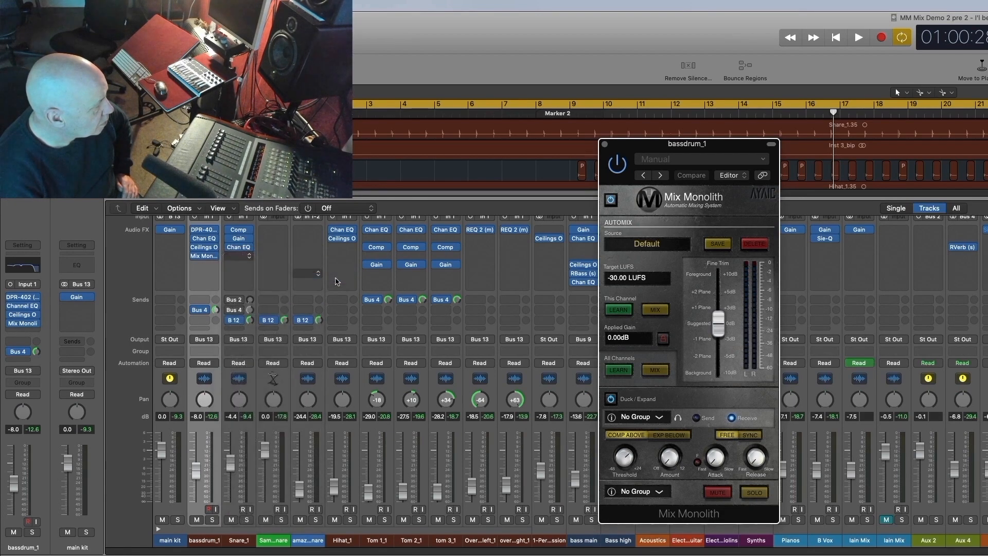
- Insert Ayaic's Mix Monolith from the Audio Units on the Samole Snare channel
{"action": "left_click", "coordinate": [272, 230]}
{"action": "mouse_move", "coordinate": [308, 485]}
{"action": "mouse_move", "coordinate": [403, 529]}
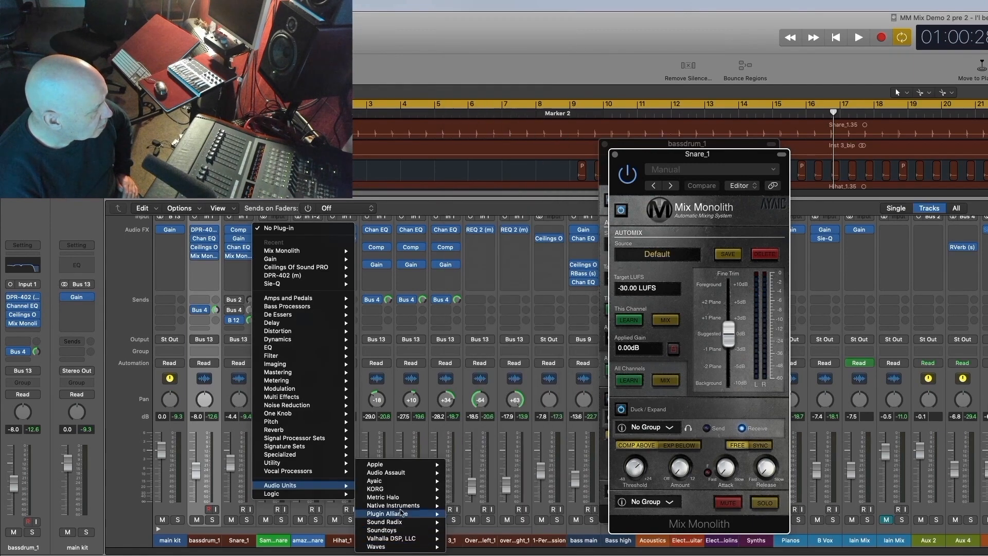
{"action": "mouse_move", "coordinate": [401, 507]}
{"action": "mouse_move", "coordinate": [374, 480]}
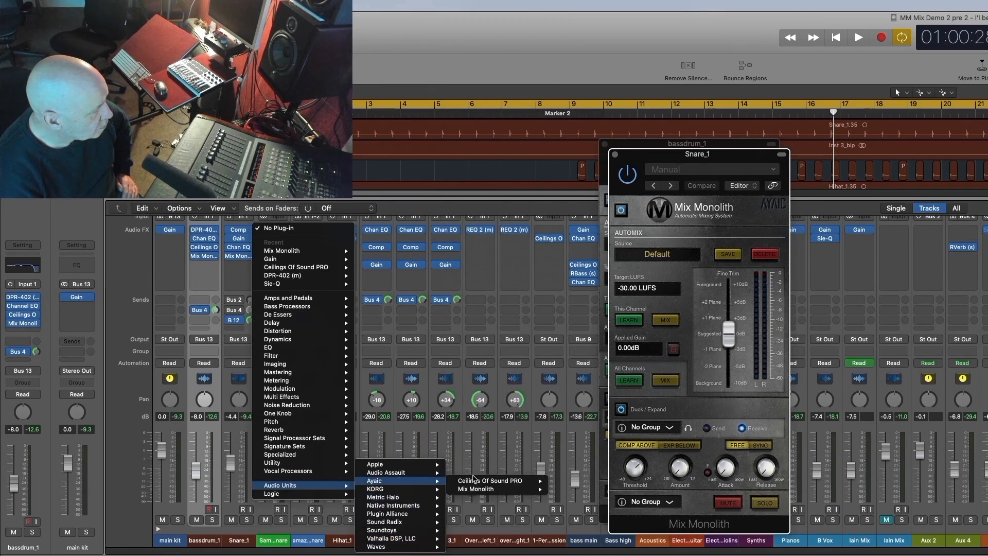
{"action": "mouse_move", "coordinate": [475, 489]}
{"action": "left_click", "coordinate": [566, 489]}
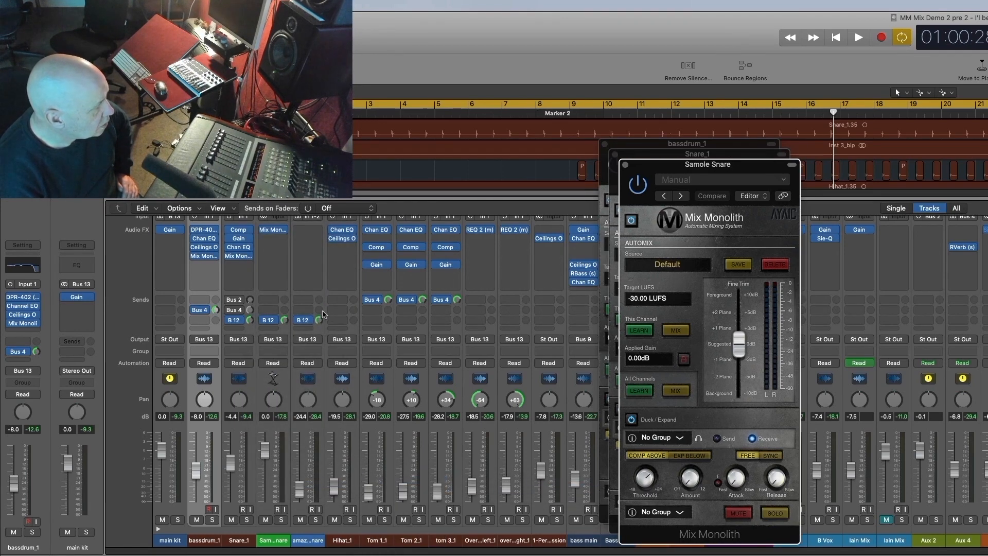
- Copy Mix Monolith onto the amazing snare, Hihat_1, three tom and two overhead channels, and close the open plug-in windows
{"action": "mouse_move", "coordinate": [275, 231]}
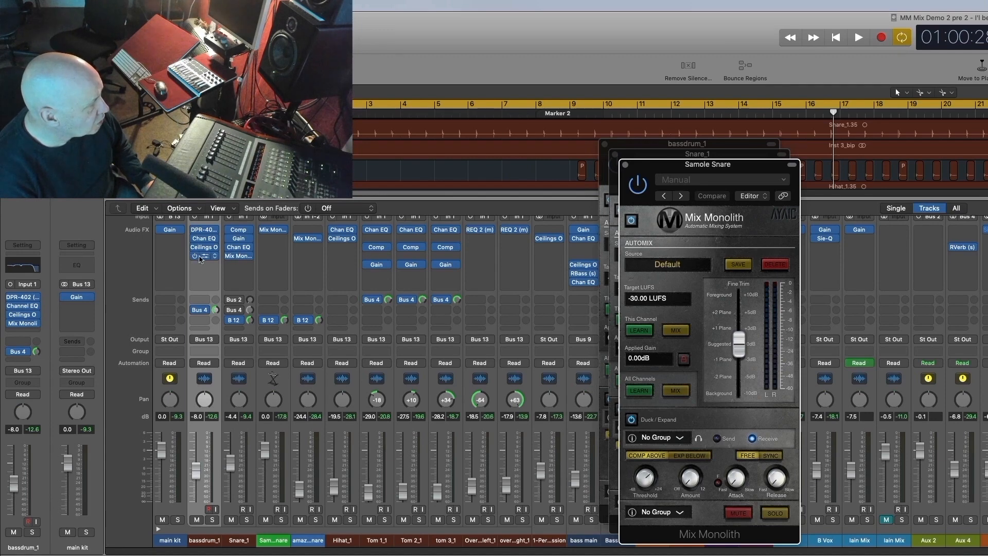
{"action": "left_click_drag", "start_coordinate": [210, 258], "coordinate": [376, 275]}
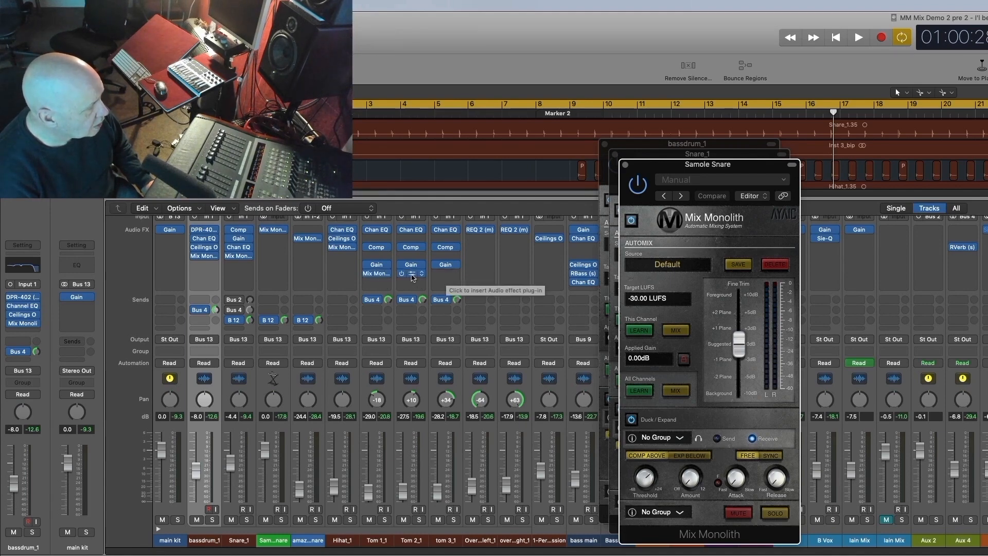
{"action": "left_click_drag", "start_coordinate": [411, 274], "coordinate": [485, 246]}
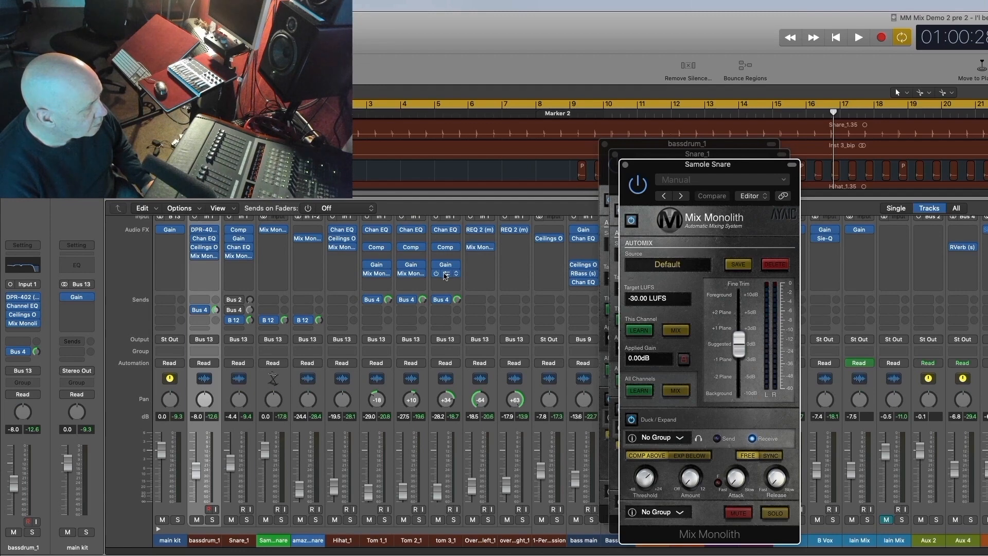
{"action": "left_click_drag", "start_coordinate": [446, 274], "coordinate": [514, 247]}
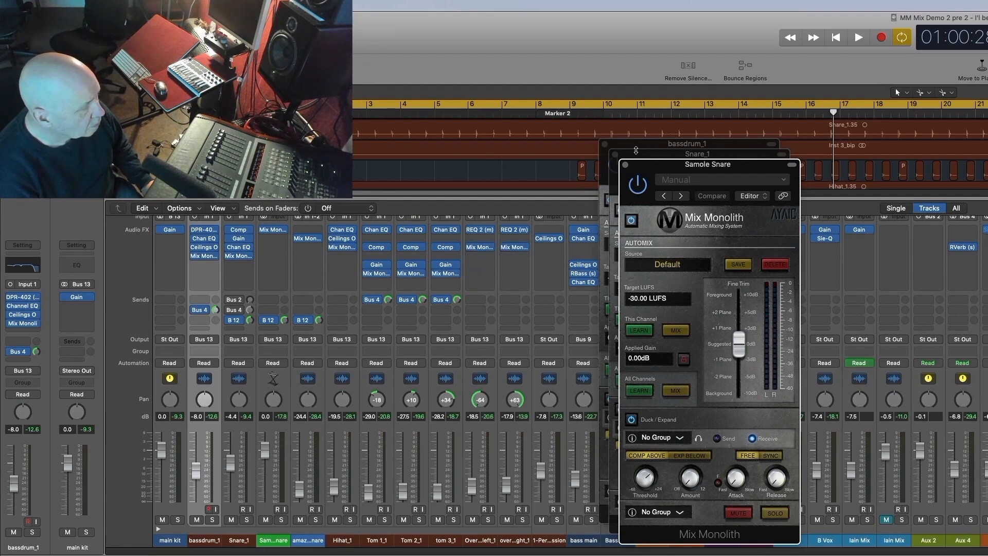
{"action": "left_click", "coordinate": [625, 165]}
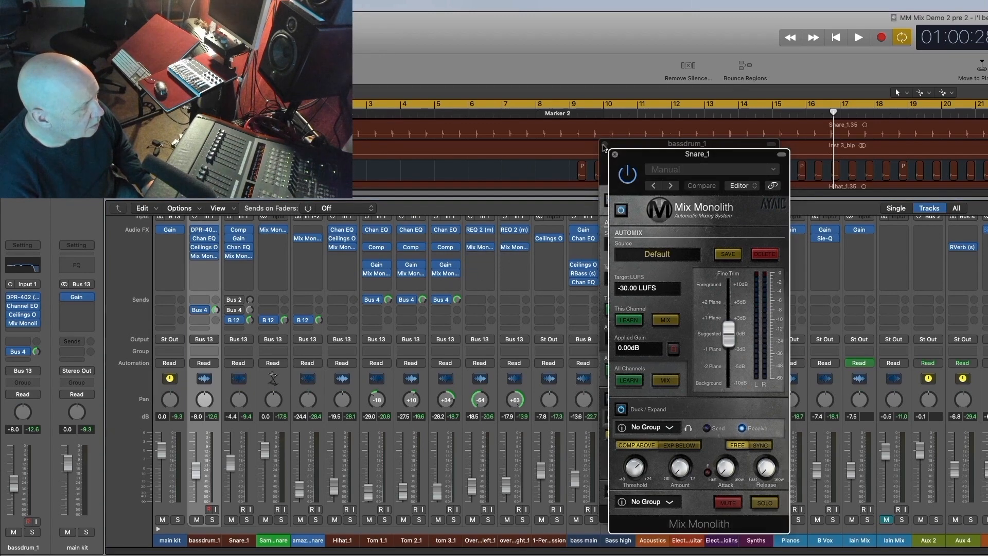
{"action": "left_click", "coordinate": [614, 155]}
{"action": "left_click", "coordinate": [605, 145]}
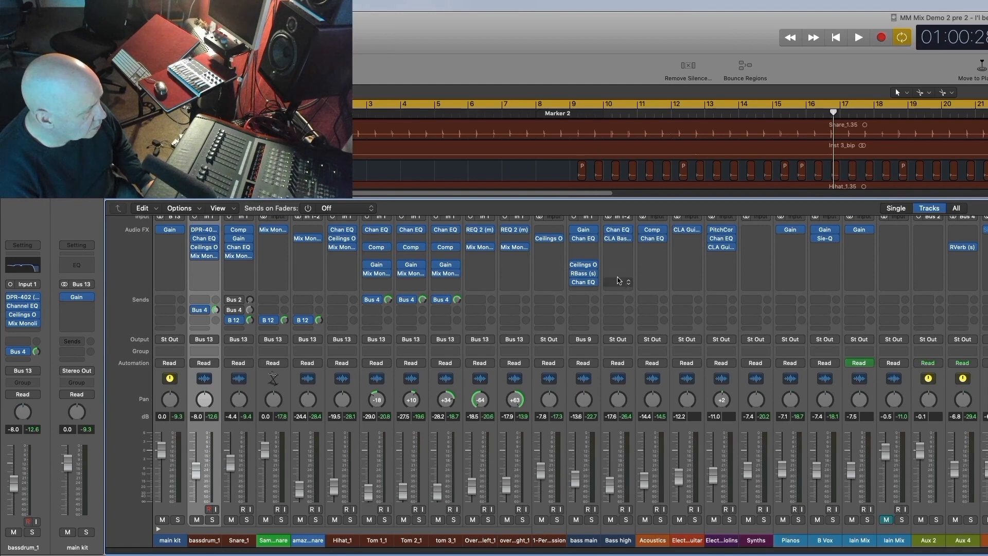
- Add Mix Monolith to the bass main, Bass high, Acoustics, Electric Guitar, Electric Violins, Synths, Pianos and B Vox channels
{"action": "left_click", "coordinate": [593, 289]}
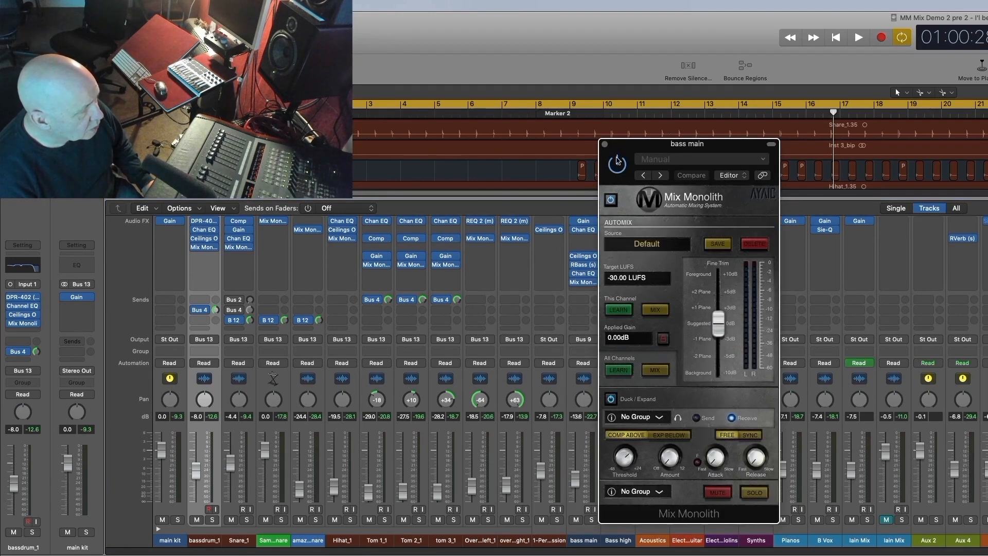
{"action": "left_click", "coordinate": [605, 145]}
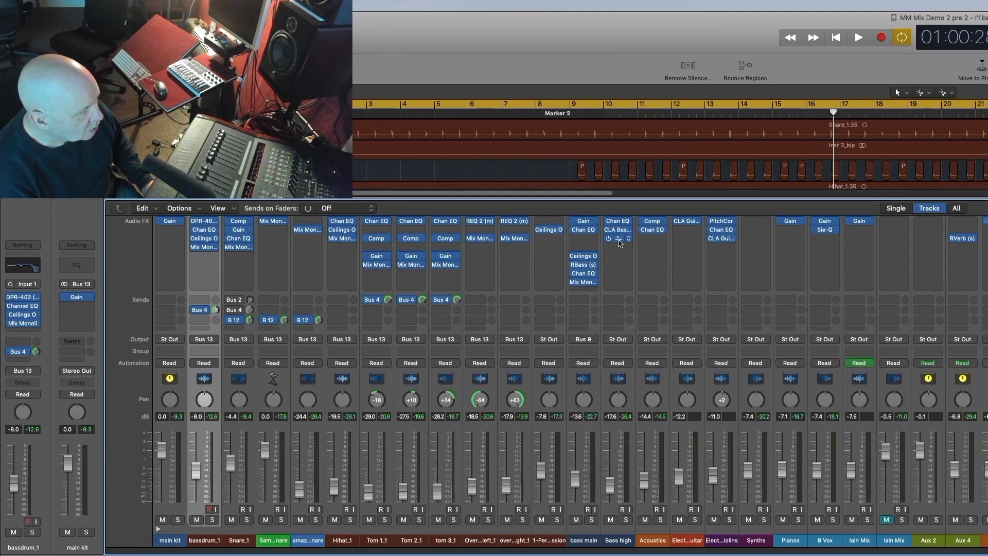
{"action": "left_click_drag", "start_coordinate": [620, 242], "coordinate": [650, 242]}
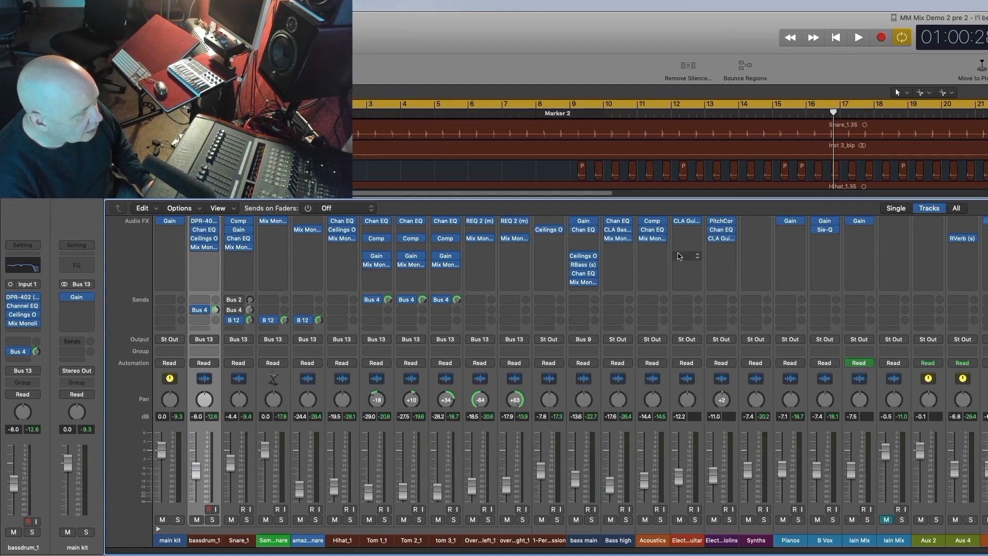
{"action": "left_click_drag", "start_coordinate": [652, 238], "coordinate": [687, 237]}
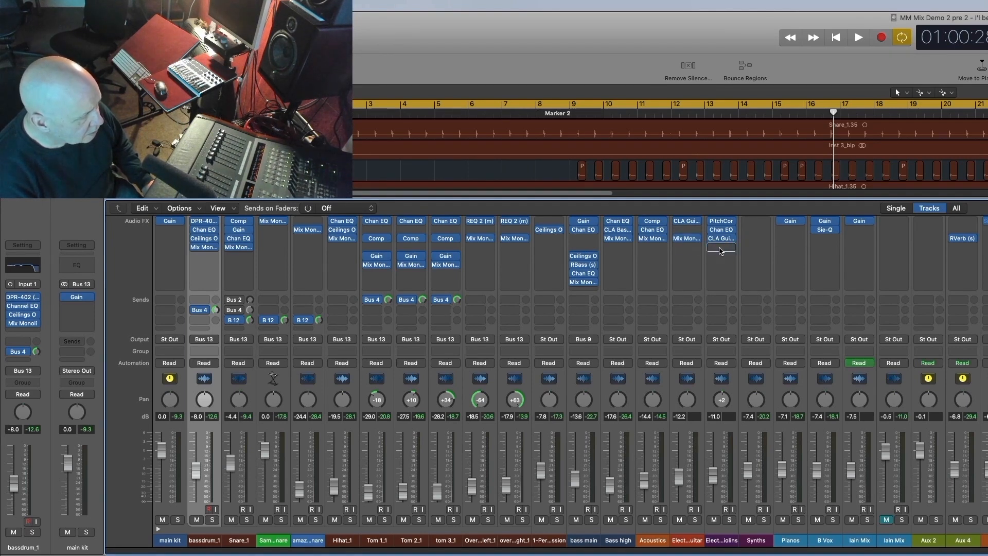
{"action": "left_click_drag", "start_coordinate": [721, 248], "coordinate": [827, 250]}
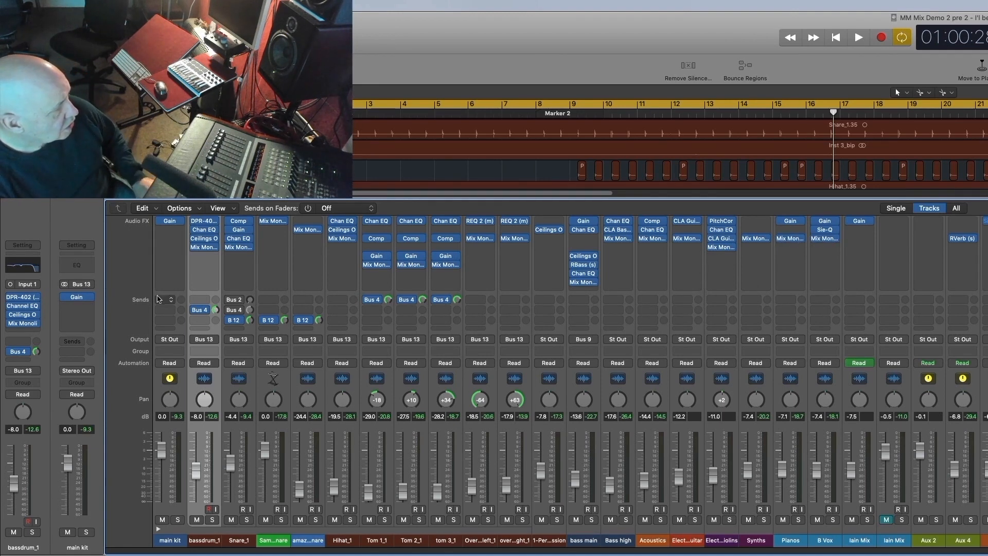
- Set the source of bassdrum_1's Mix Monolith to the factory drum preset Kick
{"action": "left_click", "coordinate": [205, 247]}
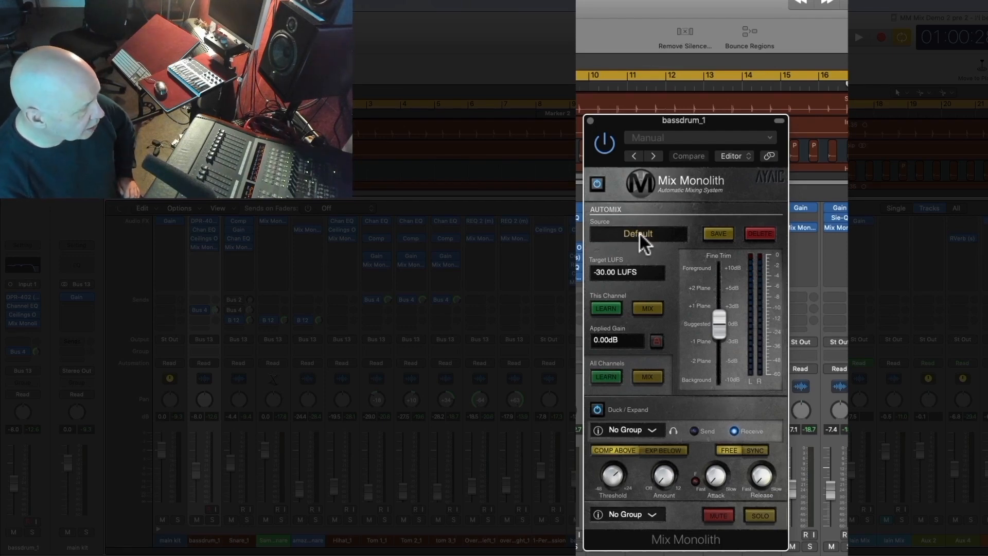
{"action": "left_click", "coordinate": [639, 233]}
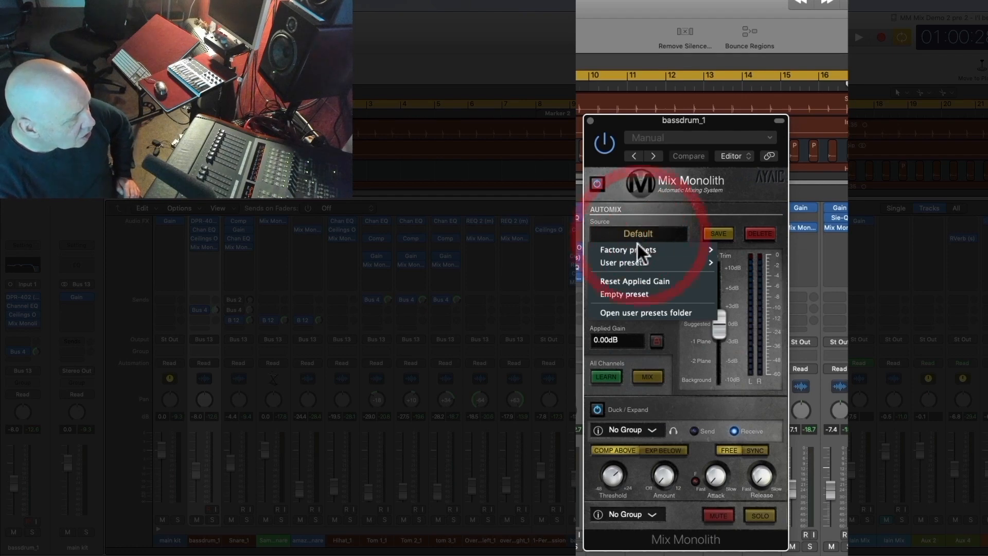
{"action": "mouse_move", "coordinate": [635, 246]}
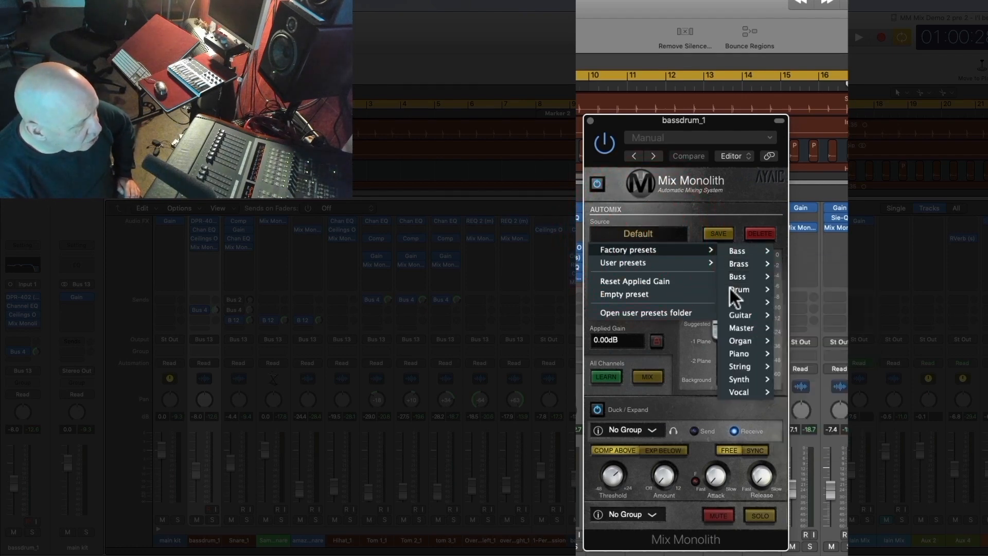
{"action": "mouse_move", "coordinate": [730, 289]}
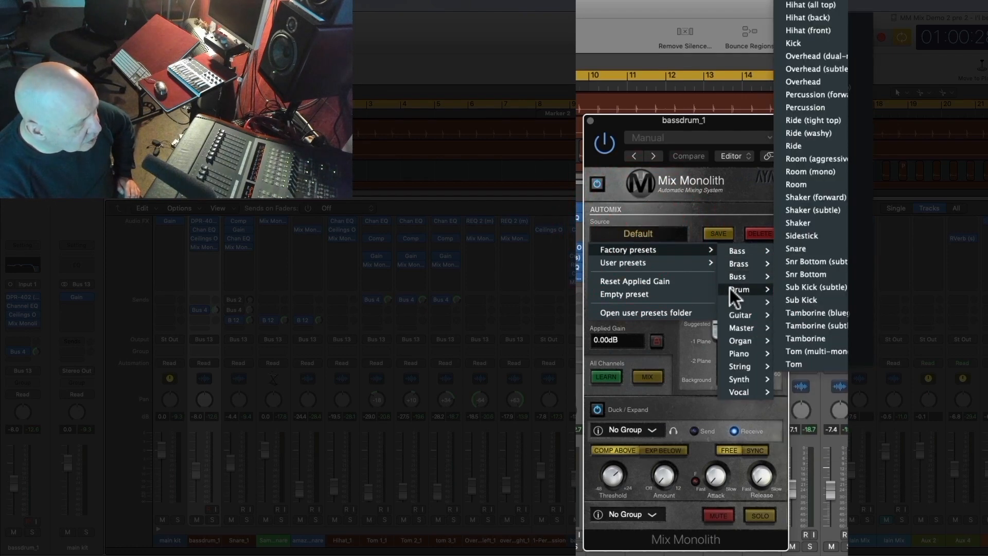
{"action": "left_click", "coordinate": [800, 44]}
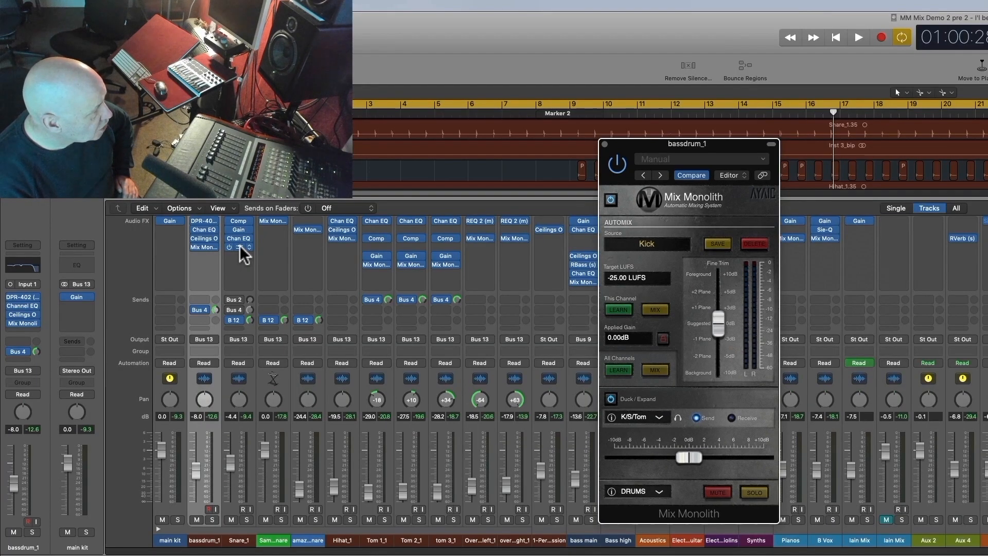
- Set the source of Snare_1's Mix Monolith to the factory drum preset Snare
{"action": "left_click", "coordinate": [240, 247]}
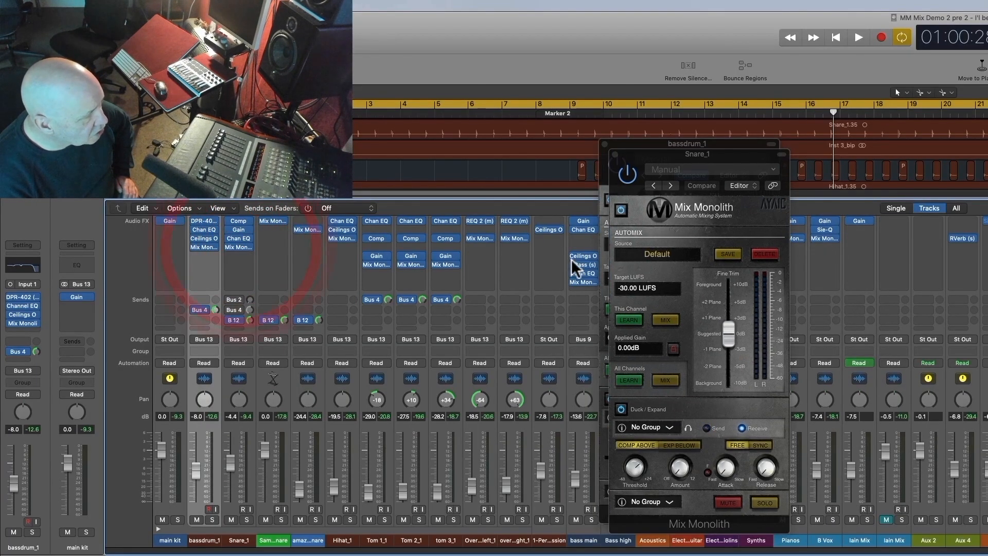
{"action": "left_click", "coordinate": [656, 250]}
{"action": "mouse_move", "coordinate": [654, 267]}
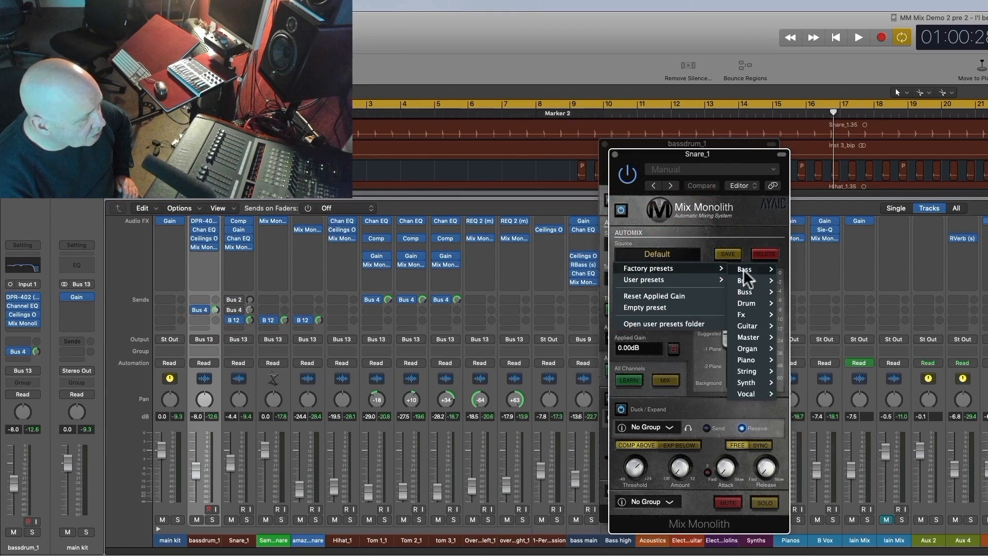
{"action": "mouse_move", "coordinate": [744, 302]}
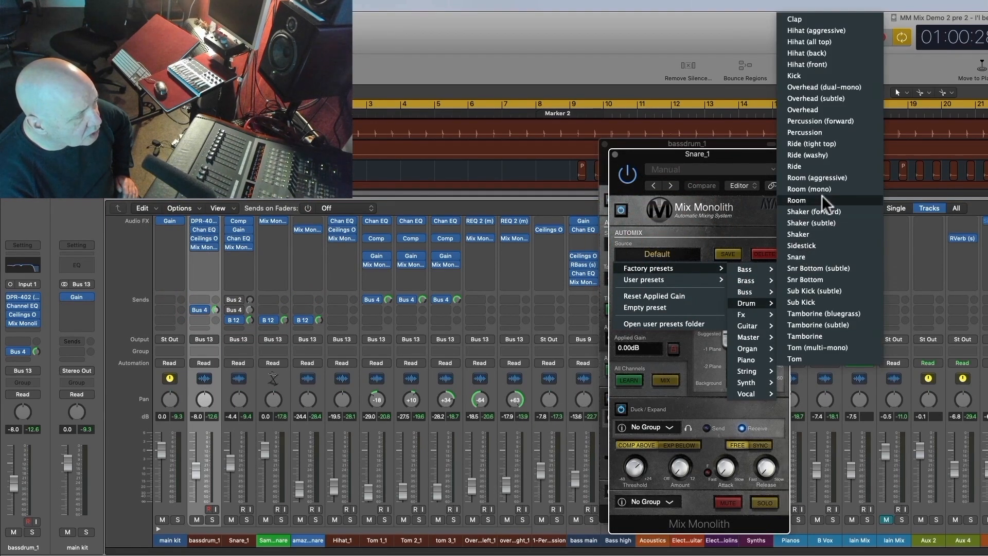
{"action": "left_click", "coordinate": [804, 256]}
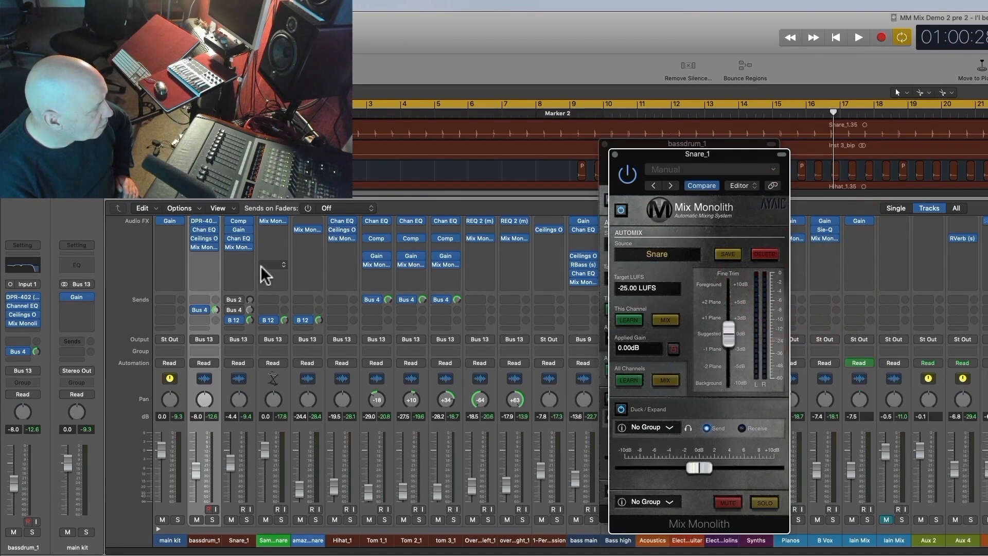
- Insert a stereo Mix Monolith in the Samole Snare channel's second effect slot and set its source to the factory drum preset Snare
{"action": "left_click", "coordinate": [281, 226]}
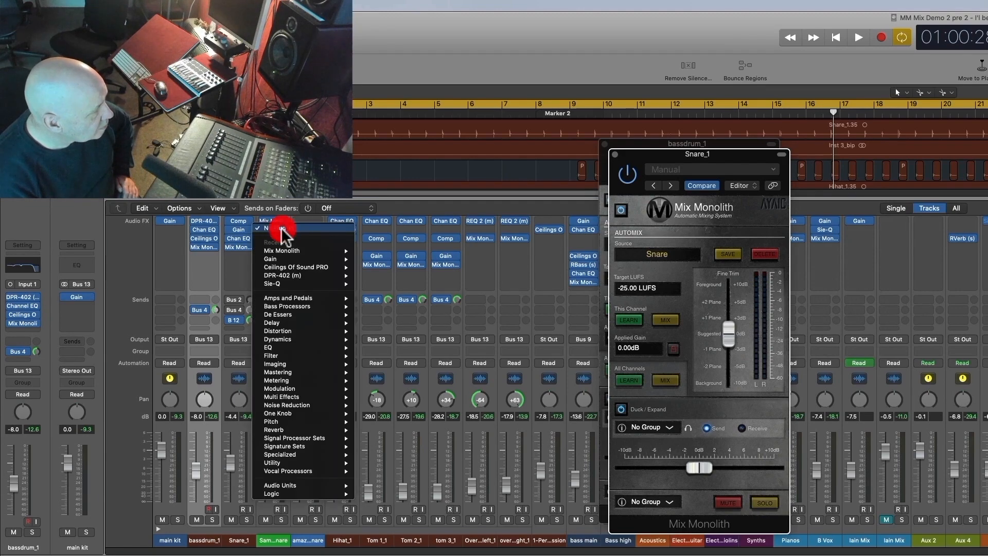
{"action": "mouse_move", "coordinate": [279, 249]}
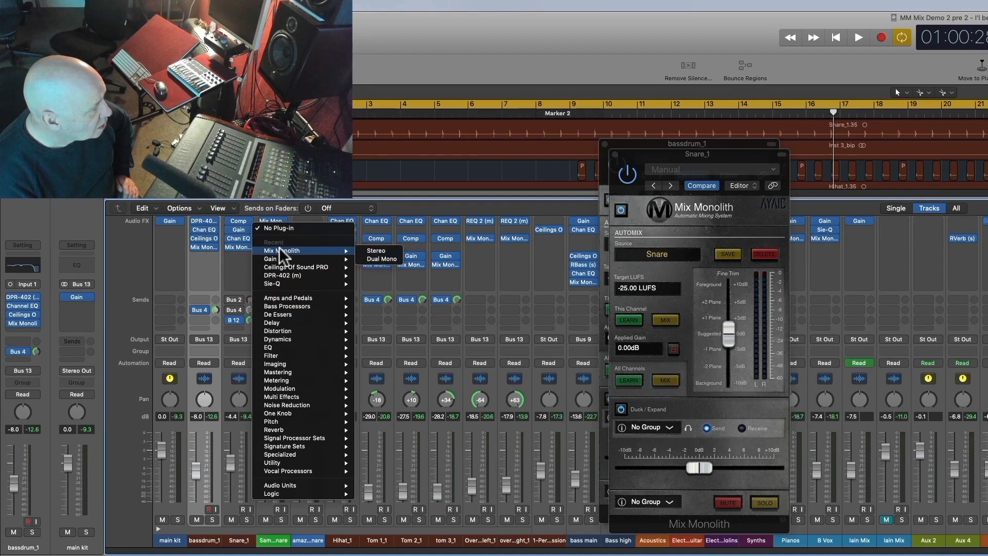
{"action": "left_click", "coordinate": [377, 249]}
{"action": "left_click", "coordinate": [667, 262]}
{"action": "mouse_move", "coordinate": [665, 277]}
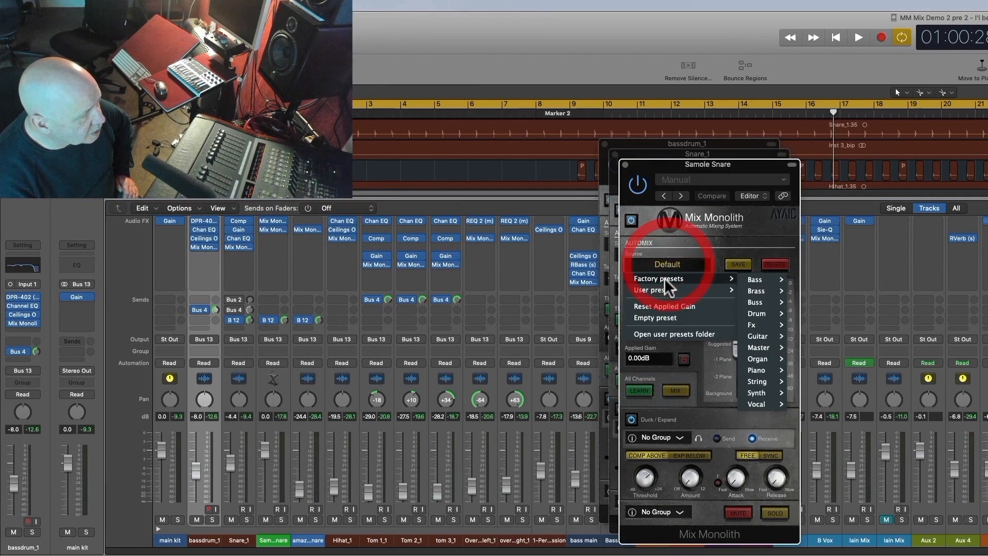
{"action": "mouse_move", "coordinate": [762, 313]}
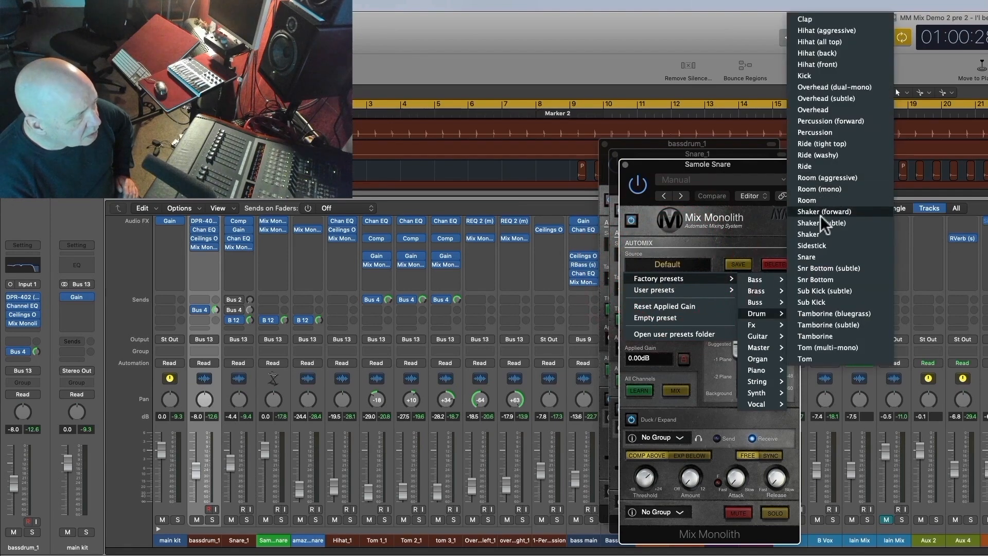
{"action": "left_click", "coordinate": [810, 255]}
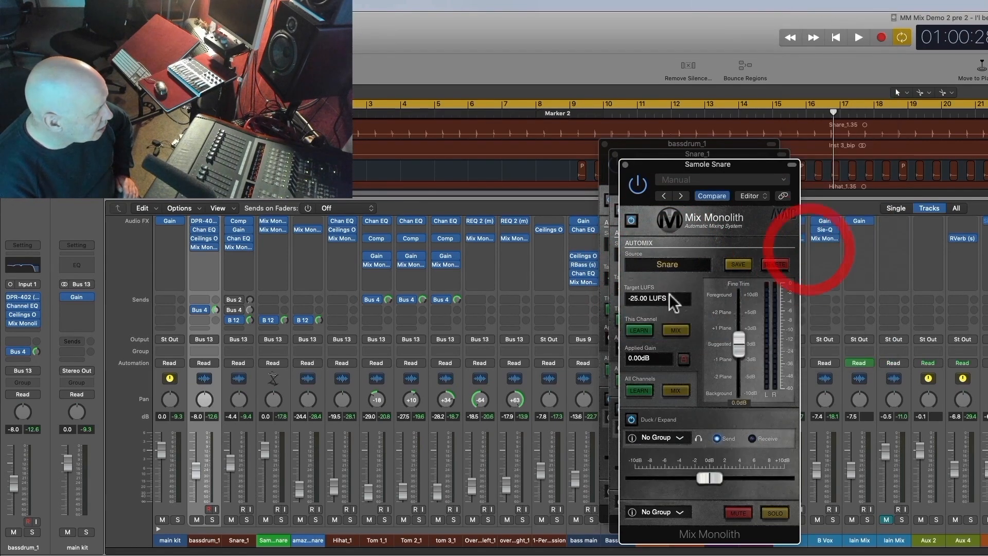
- Set the source of the amazing snare channel's Mix Monolith to the factory drum preset Snare
{"action": "left_click", "coordinate": [305, 230]}
{"action": "left_click", "coordinate": [683, 272]}
{"action": "mouse_move", "coordinate": [680, 286]}
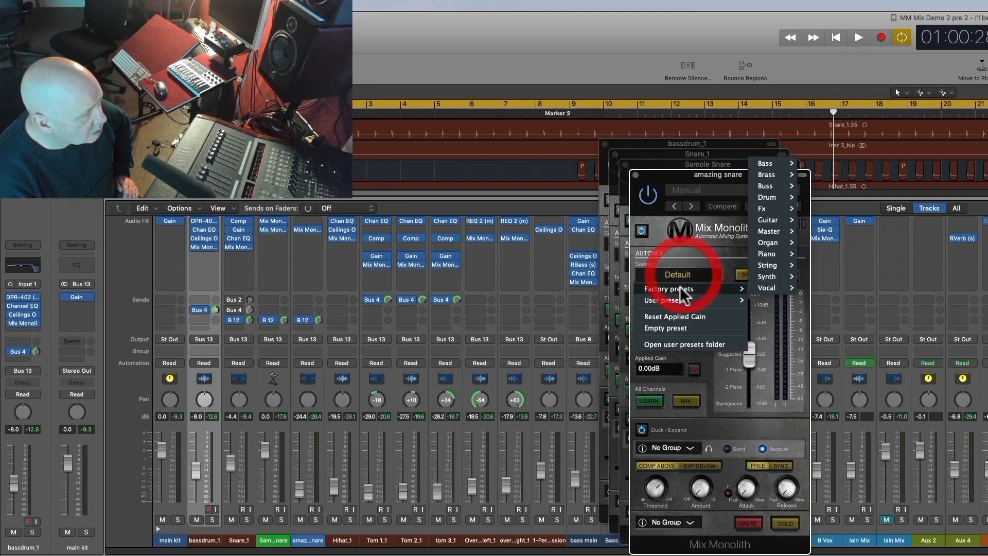
{"action": "mouse_move", "coordinate": [766, 198]}
{"action": "left_click", "coordinate": [821, 435]}
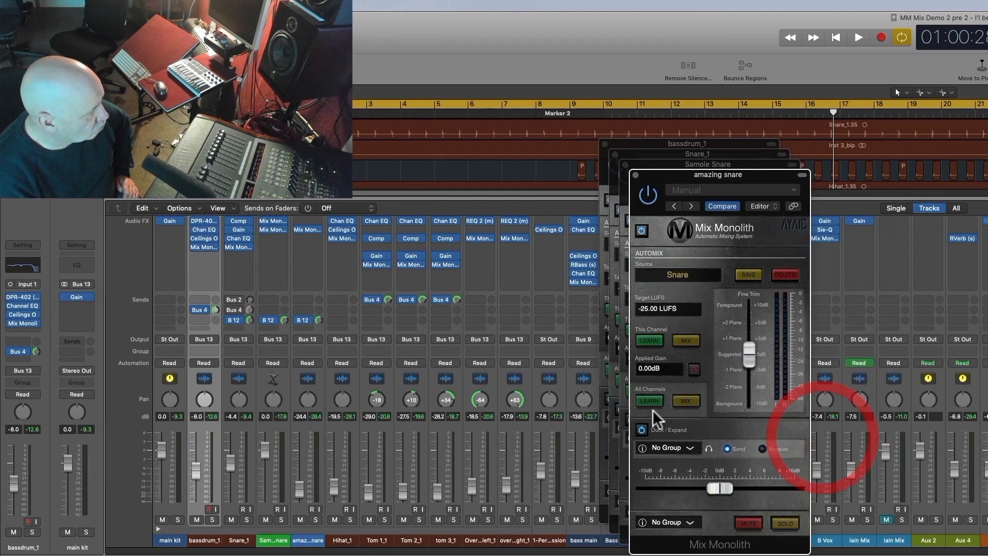
- Set the source of Hihat_1's Mix Monolith to the factory drum preset Hihat (all top)
{"action": "left_click", "coordinate": [344, 237]}
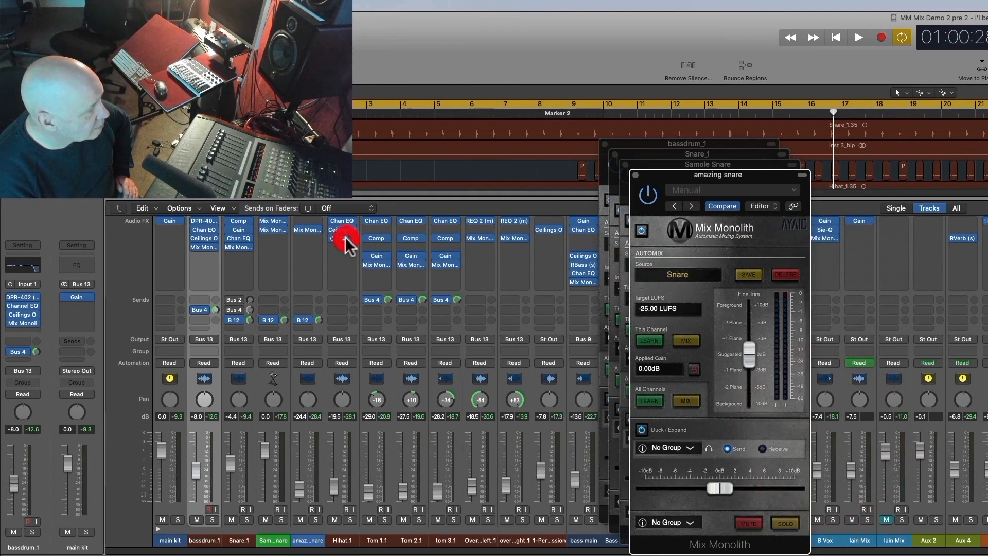
{"action": "left_click", "coordinate": [683, 281]}
{"action": "mouse_move", "coordinate": [680, 298]}
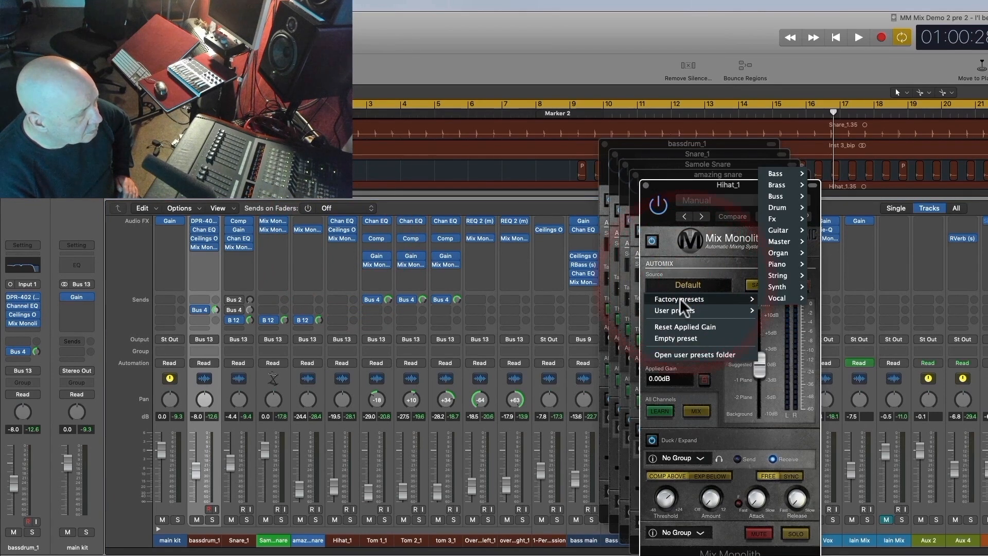
{"action": "mouse_move", "coordinate": [781, 206]}
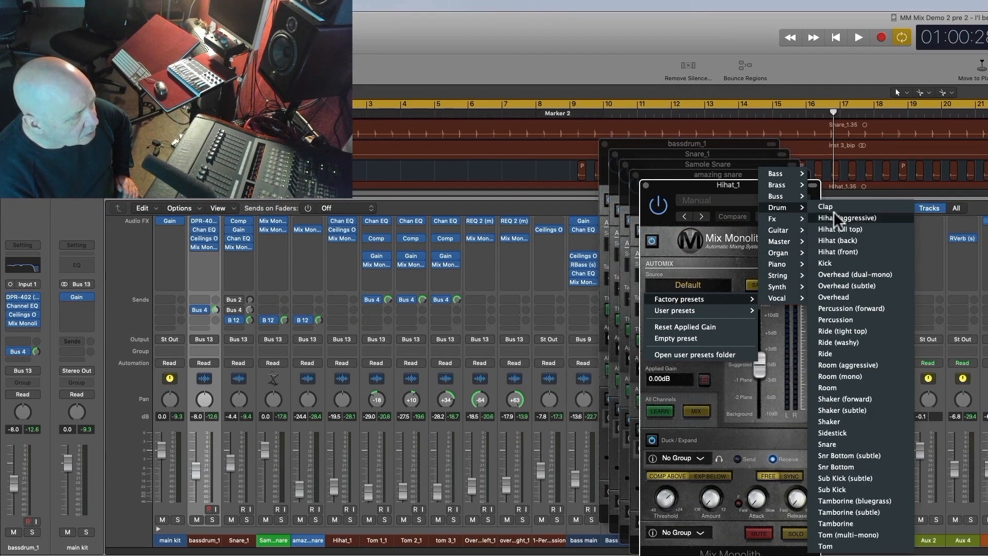
{"action": "left_click", "coordinate": [833, 230]}
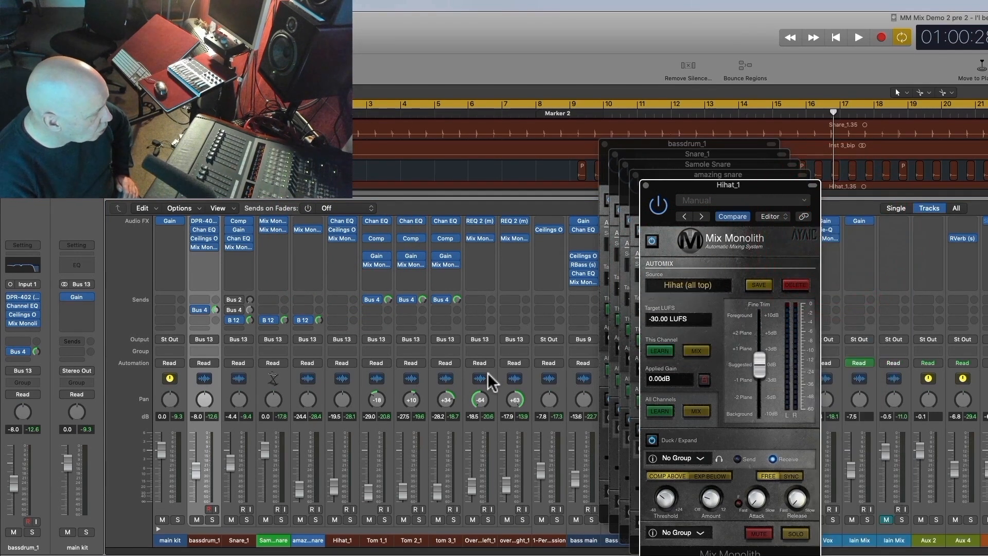
- Set the source of Tom 2_1's Mix Monolith to the factory drum preset Tom and copy the plug-in across the tom channels
{"action": "left_click", "coordinate": [406, 263]}
{"action": "left_click", "coordinate": [698, 292]}
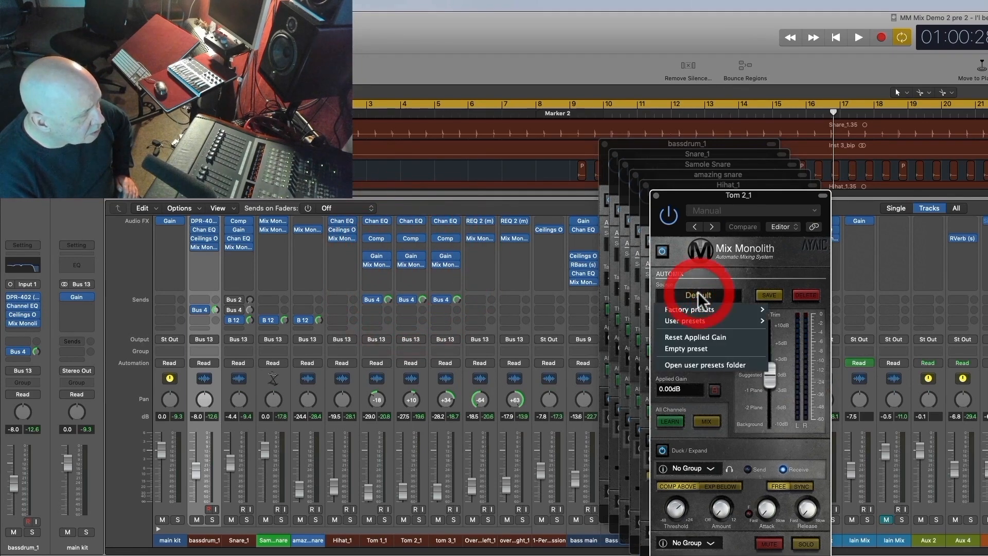
{"action": "mouse_move", "coordinate": [700, 305]}
{"action": "mouse_move", "coordinate": [788, 217]}
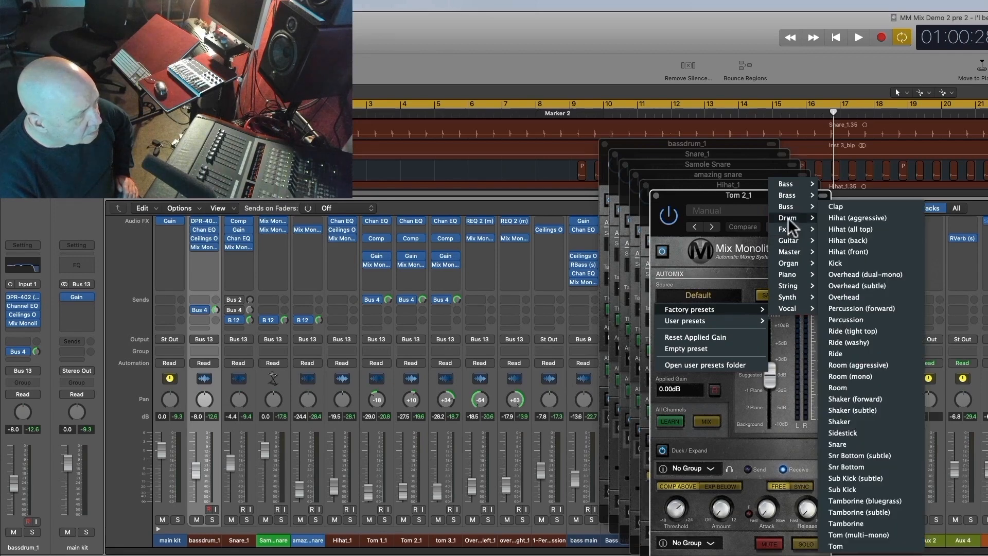
{"action": "left_click", "coordinate": [835, 546]}
{"action": "left_click_drag", "start_coordinate": [372, 261], "coordinate": [445, 261]}
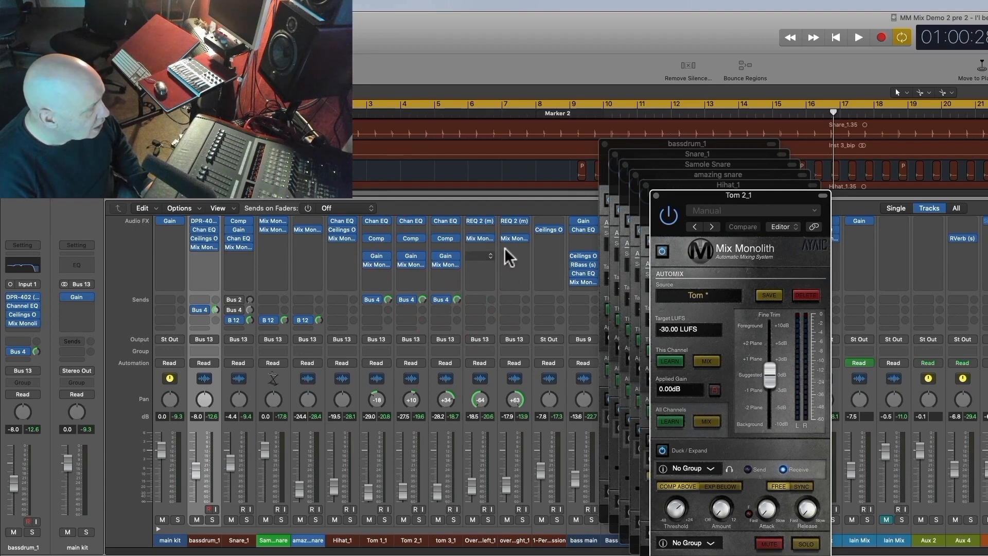
- Set the left and right overheads' Mix Monoliths to the factory drum preset Overhead (dual-mono) and close the open plug-in windows
{"action": "left_click", "coordinate": [488, 241]}
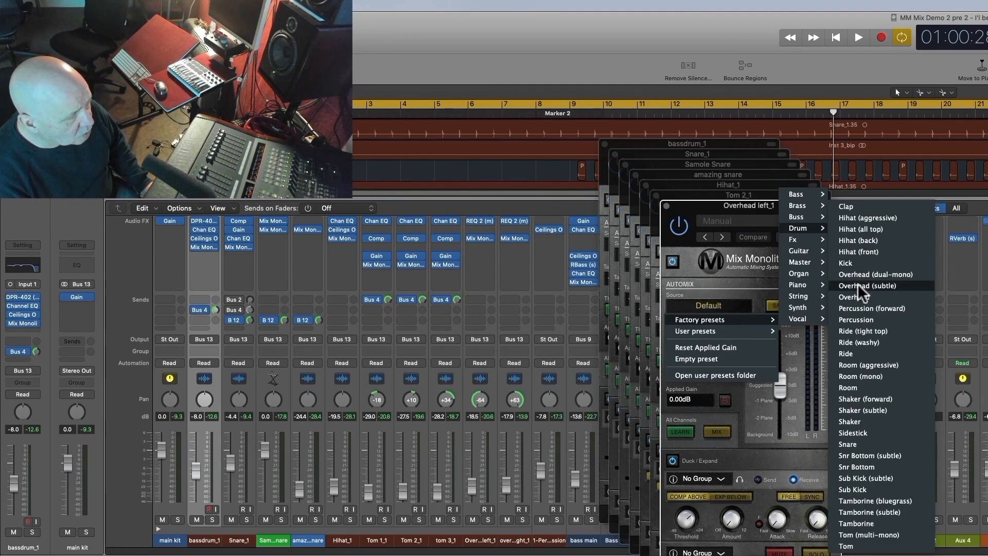
{"action": "left_click", "coordinate": [856, 274]}
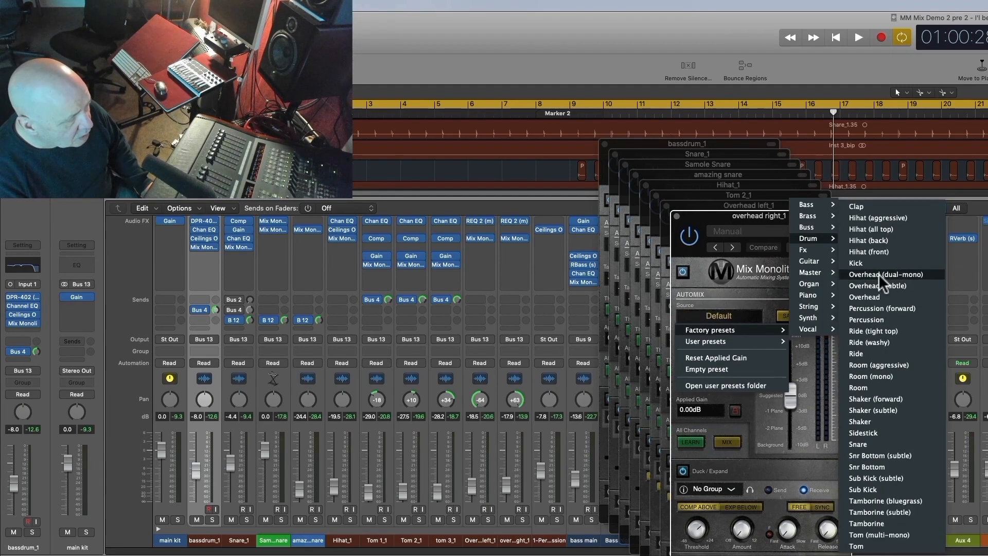
{"action": "left_click", "coordinate": [878, 274]}
{"action": "left_click", "coordinate": [604, 144]}
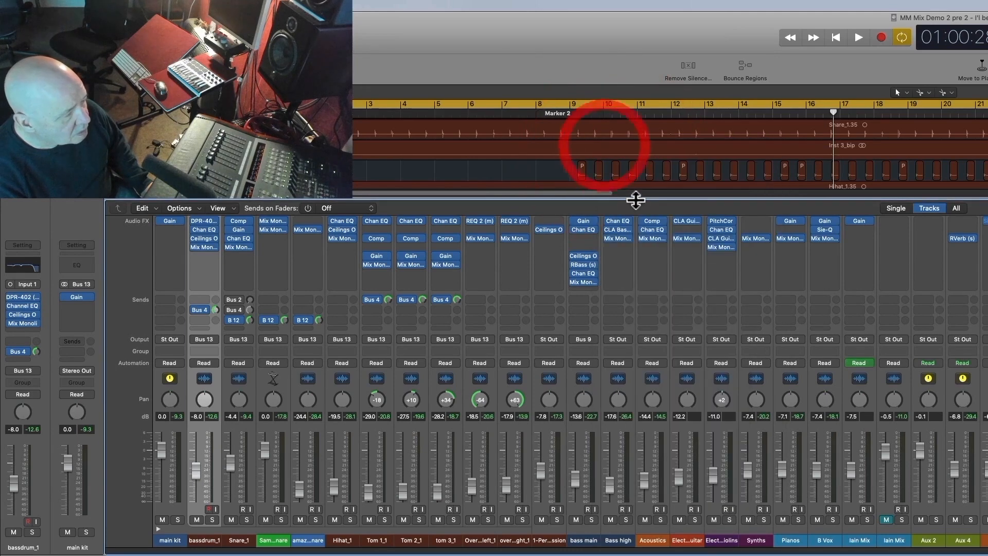
- Set the source of bass main's Mix Monolith to the factory bass preset Electric Bass and close its window
{"action": "left_click", "coordinate": [585, 280]}
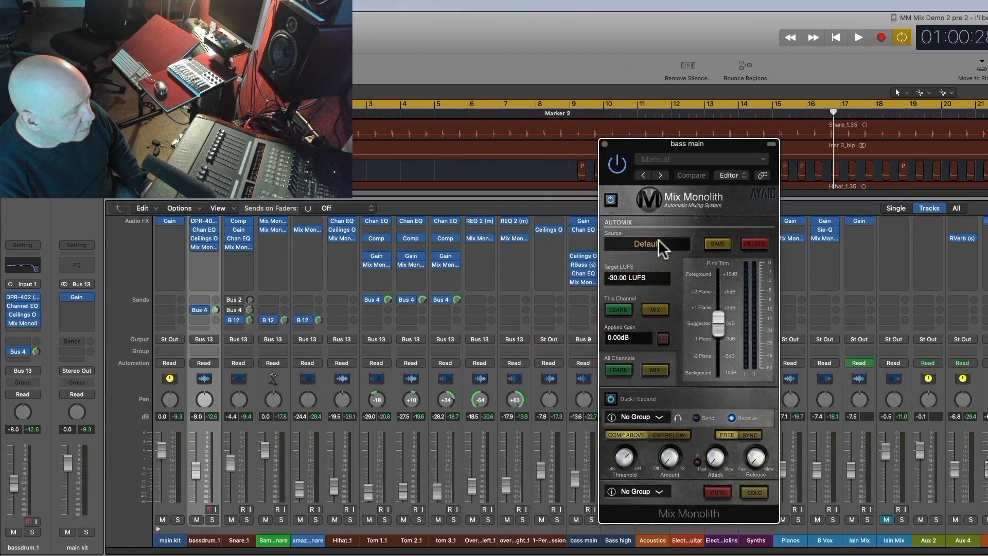
{"action": "left_click", "coordinate": [659, 239]}
{"action": "mouse_move", "coordinate": [656, 255]}
{"action": "mouse_move", "coordinate": [731, 260]}
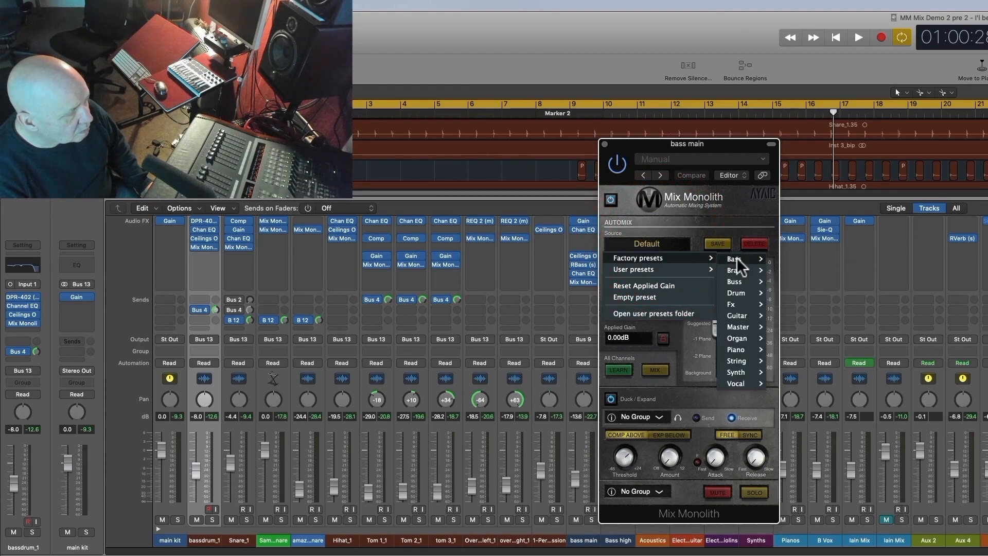
{"action": "left_click", "coordinate": [797, 271]}
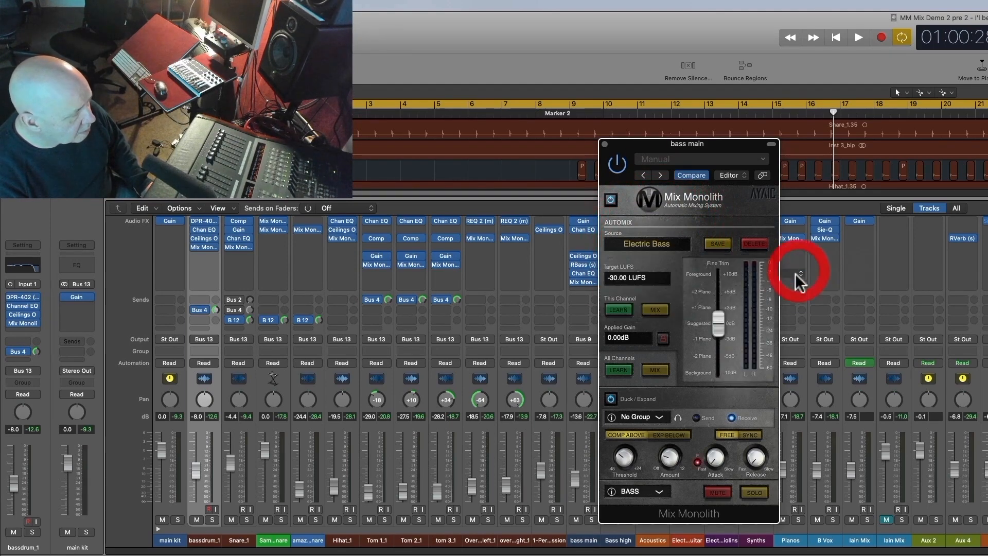
{"action": "mouse_move", "coordinate": [702, 298]}
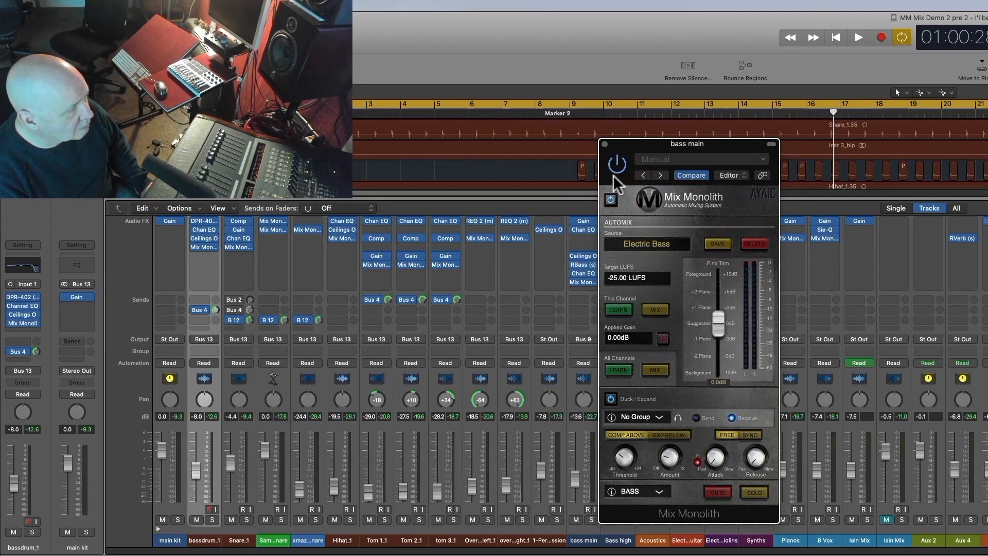
{"action": "left_click", "coordinate": [604, 144]}
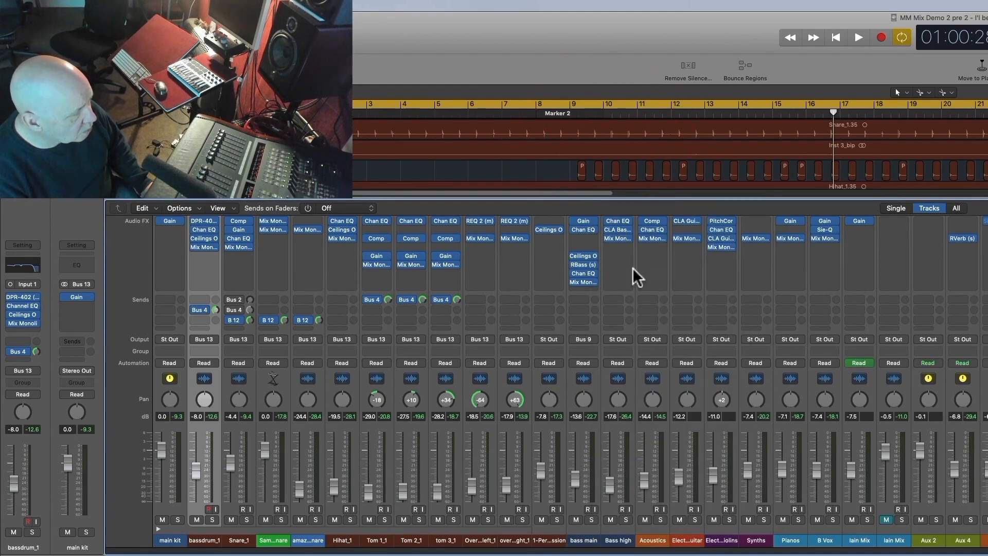
- Set the source of Bass high's Mix Monolith to the factory bass preset Electric Bass
{"action": "left_click", "coordinate": [619, 240]}
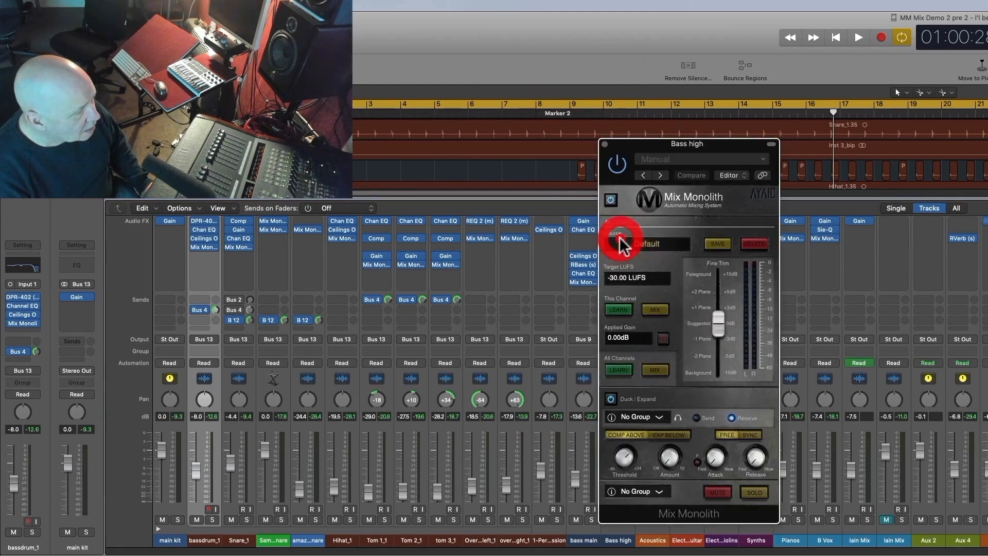
{"action": "left_click", "coordinate": [650, 241]}
{"action": "mouse_move", "coordinate": [646, 259]}
{"action": "mouse_move", "coordinate": [730, 259]}
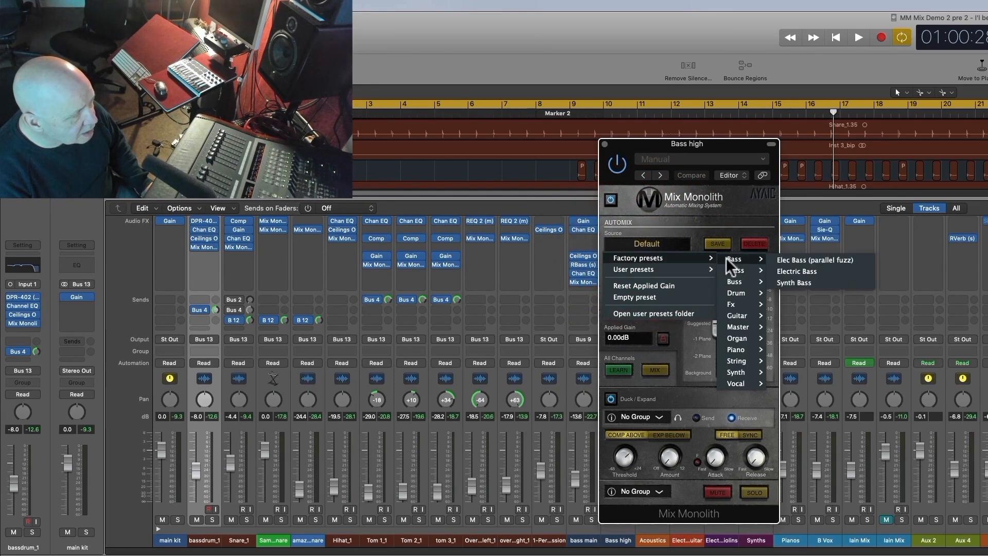
{"action": "left_click", "coordinate": [797, 270]}
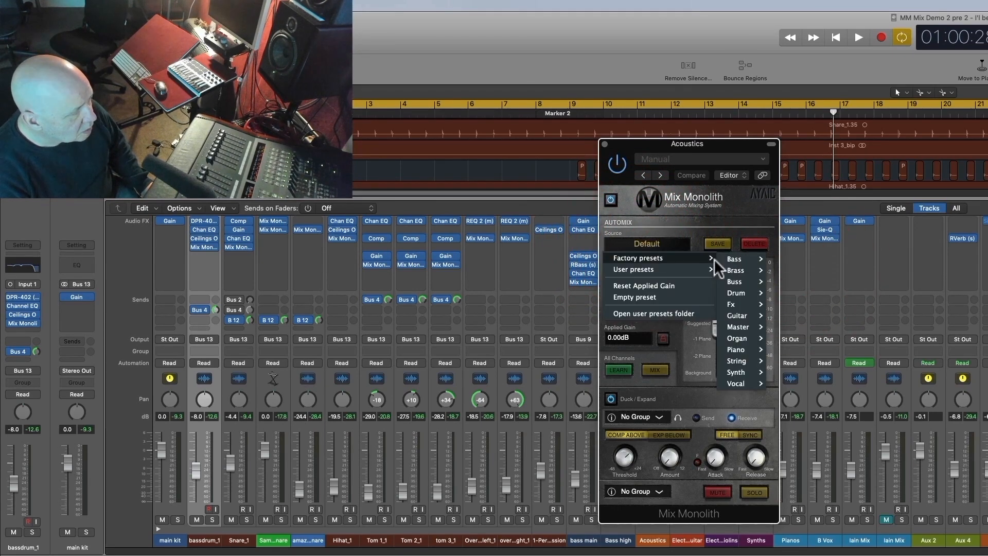
- Assign the factory guitar presets Acoustic Gtr to the Acoustics channel's Mix Monolith and Electric Gtr to the Electric Guitar channel's
{"action": "mouse_move", "coordinate": [741, 315]}
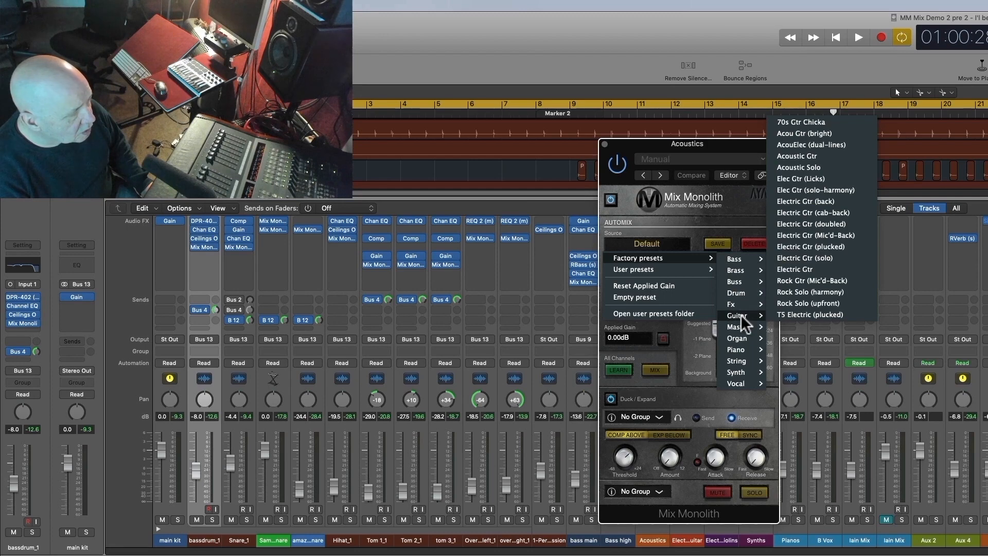
{"action": "left_click", "coordinate": [802, 155]}
{"action": "left_click", "coordinate": [684, 242]}
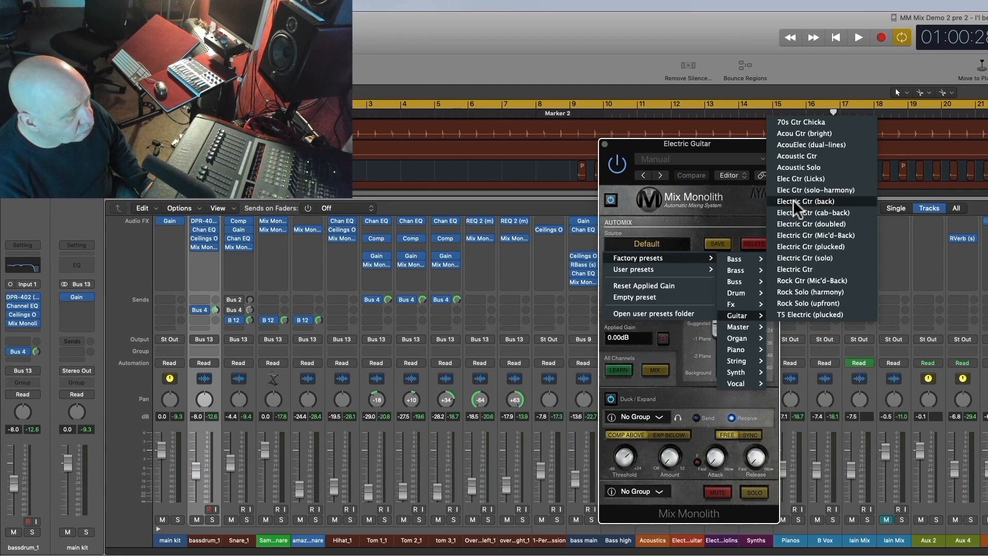
{"action": "left_click", "coordinate": [795, 267]}
{"action": "left_click", "coordinate": [603, 142]}
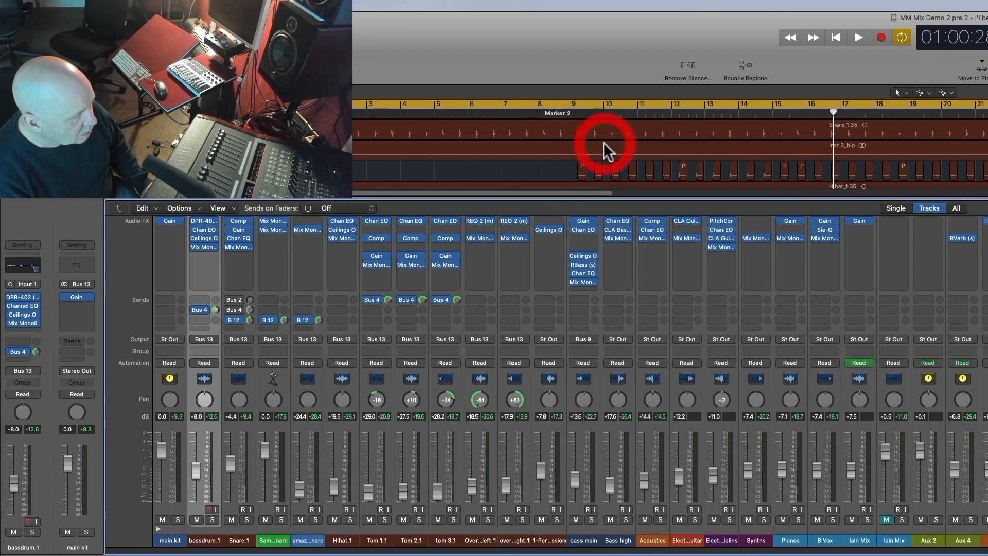
- Set the source of Electric Violins' Mix Monolith to the factory string preset Section (multi-mono) and close its window
{"action": "left_click", "coordinate": [722, 247]}
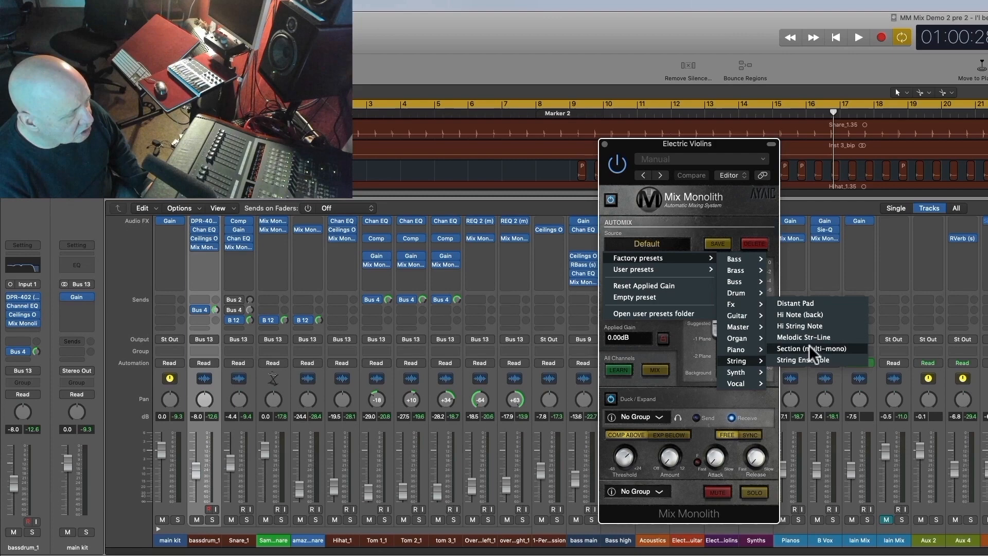
{"action": "left_click", "coordinate": [809, 348]}
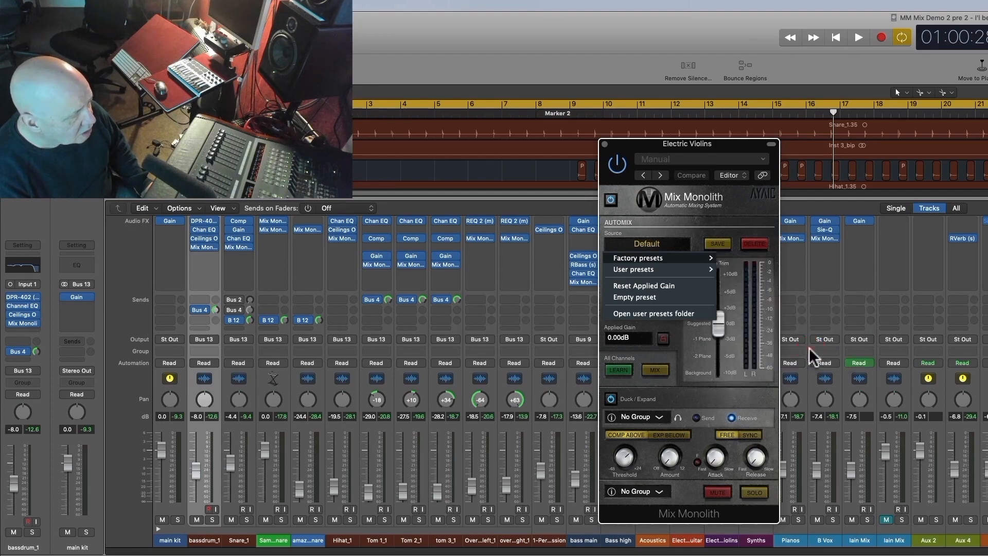
{"action": "left_click", "coordinate": [605, 144]}
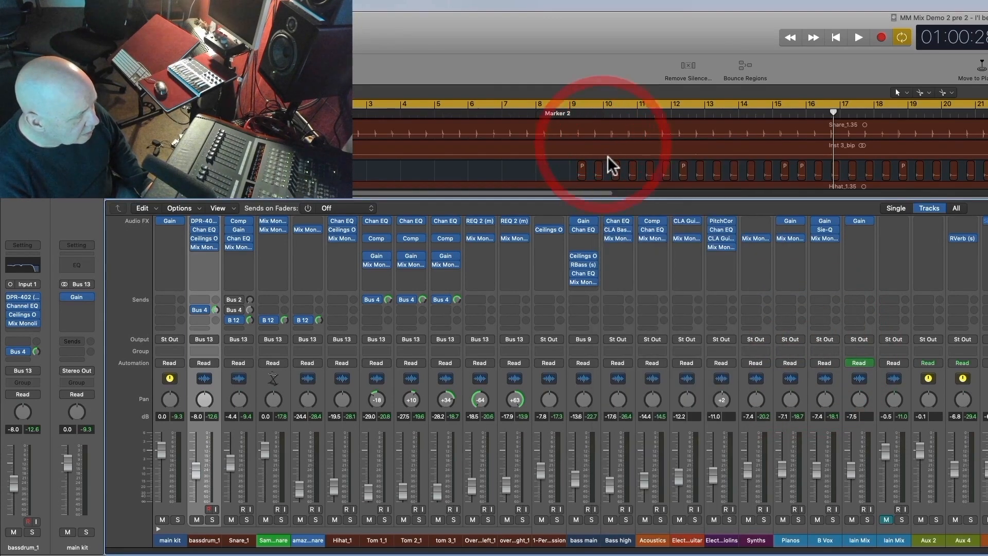
- Set the source of the Synths channel's Mix Monolith to the factory synth preset Arp Syn
{"action": "left_click", "coordinate": [758, 238]}
{"action": "left_click", "coordinate": [656, 243]}
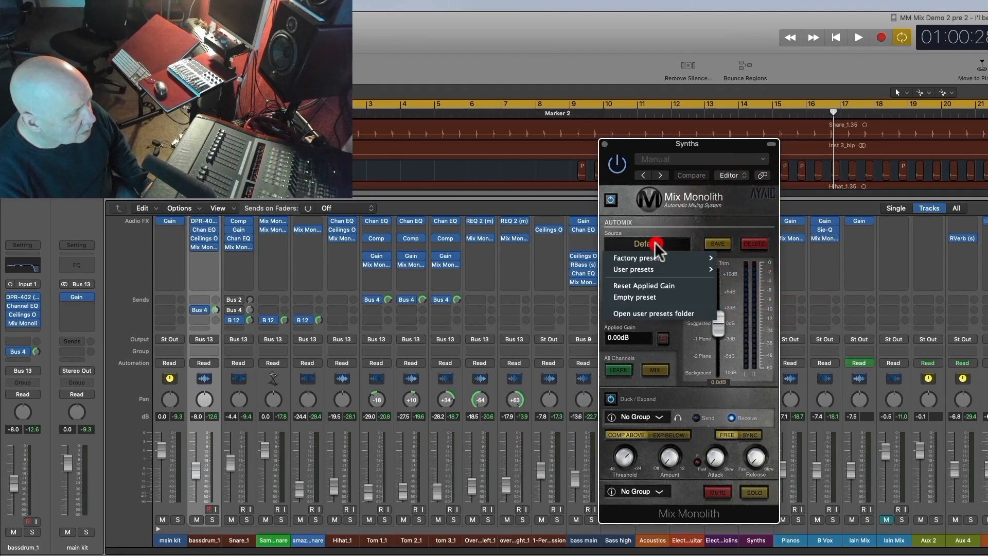
{"action": "mouse_move", "coordinate": [653, 258]}
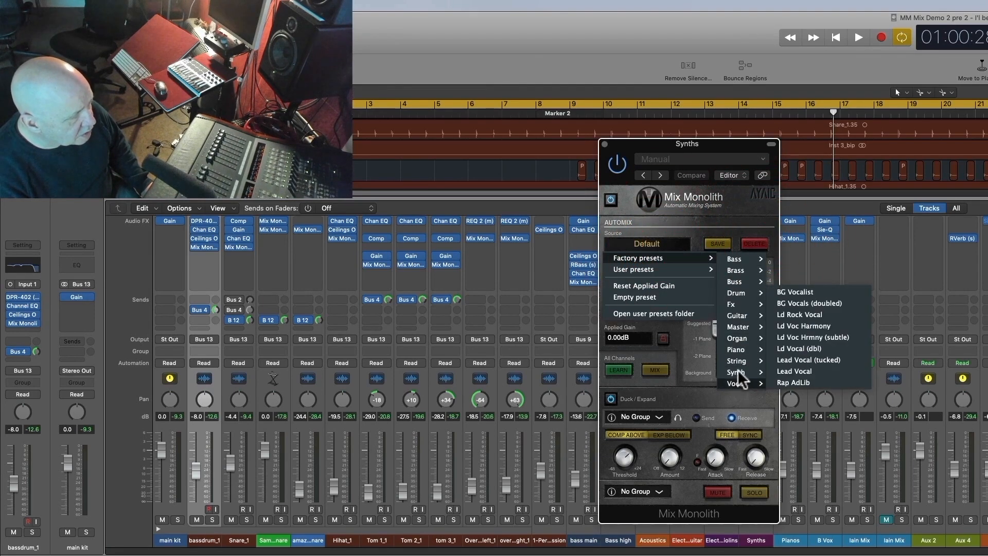
{"action": "mouse_move", "coordinate": [736, 370]}
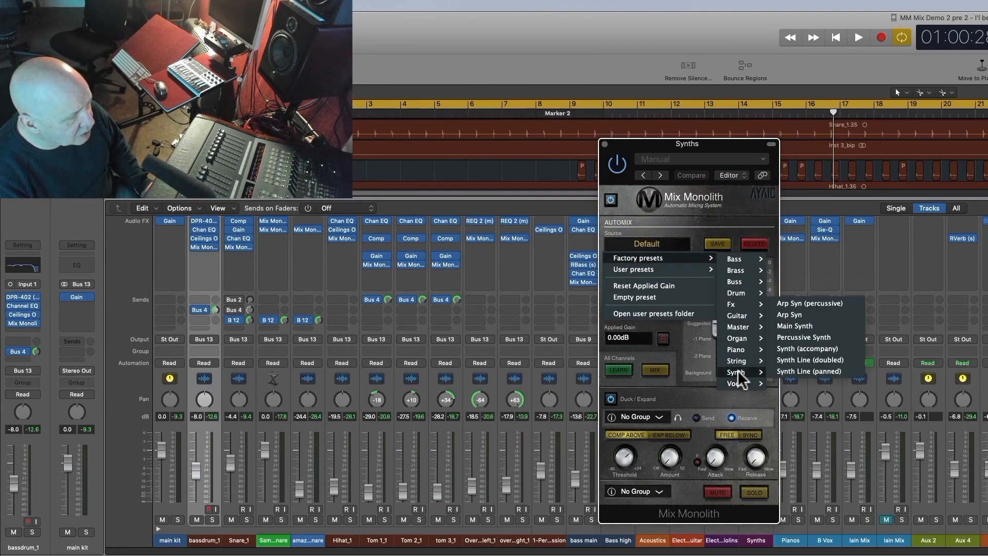
{"action": "left_click", "coordinate": [797, 314]}
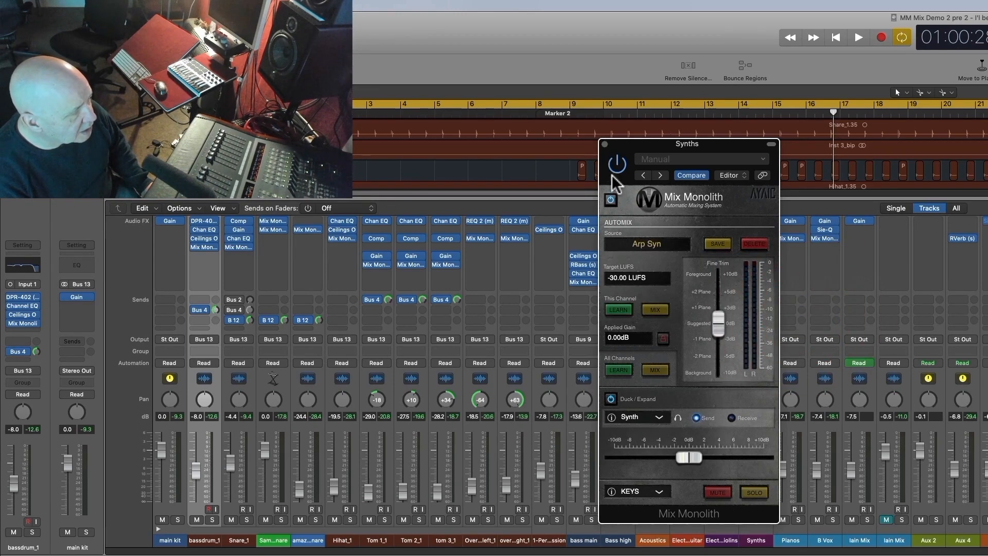
- Set the source of the Pianos channel's Mix Monolith to the factory piano preset Grand Piano and close its window
{"action": "left_click", "coordinate": [604, 144]}
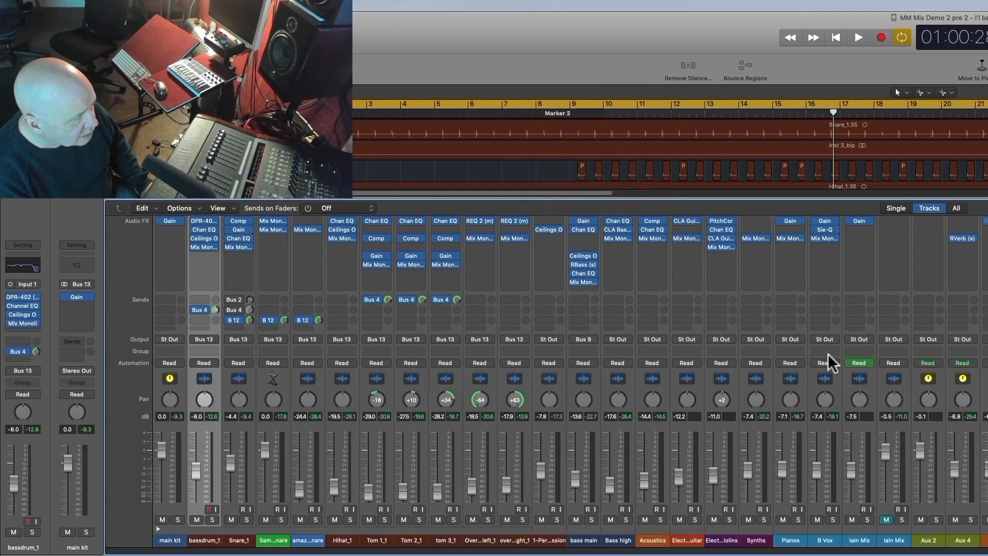
{"action": "left_click", "coordinate": [790, 238]}
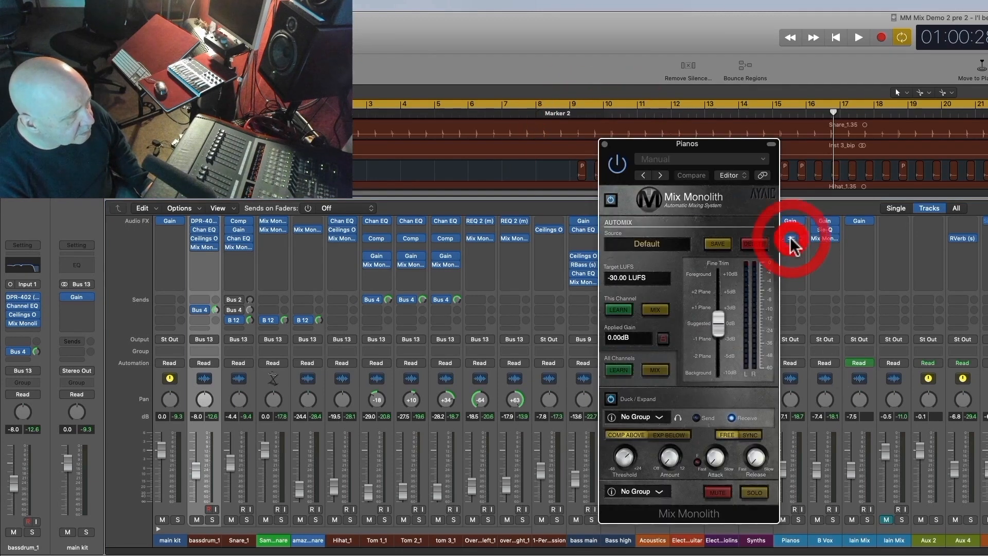
{"action": "left_click", "coordinate": [659, 241]}
{"action": "mouse_move", "coordinate": [638, 258]}
{"action": "mouse_move", "coordinate": [736, 349]}
{"action": "left_click", "coordinate": [795, 326]}
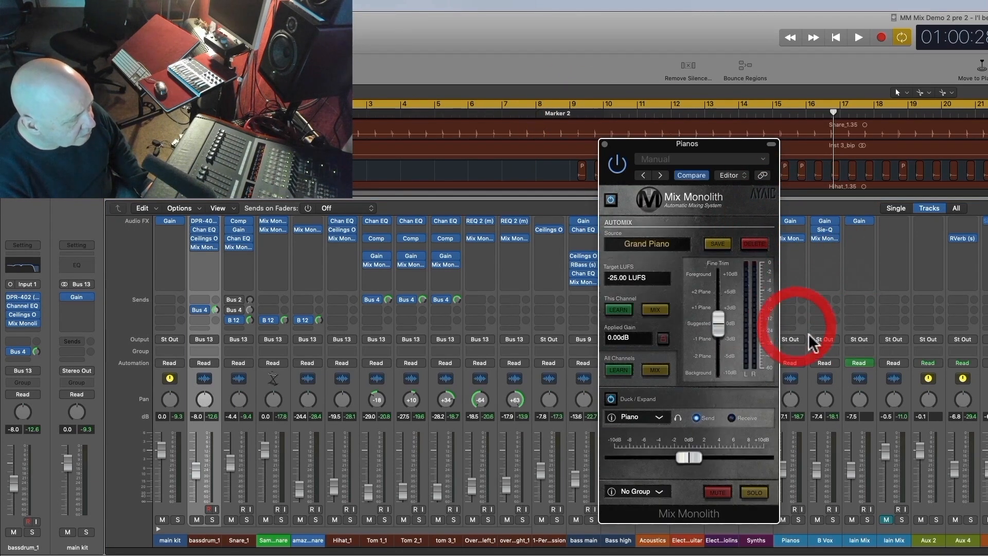
{"action": "left_click", "coordinate": [604, 143]}
- Set the source of the B Vox channel's Mix Monolith to the factory vocal preset BG Vocals (doubled) and close its window
{"action": "left_click", "coordinate": [820, 236]}
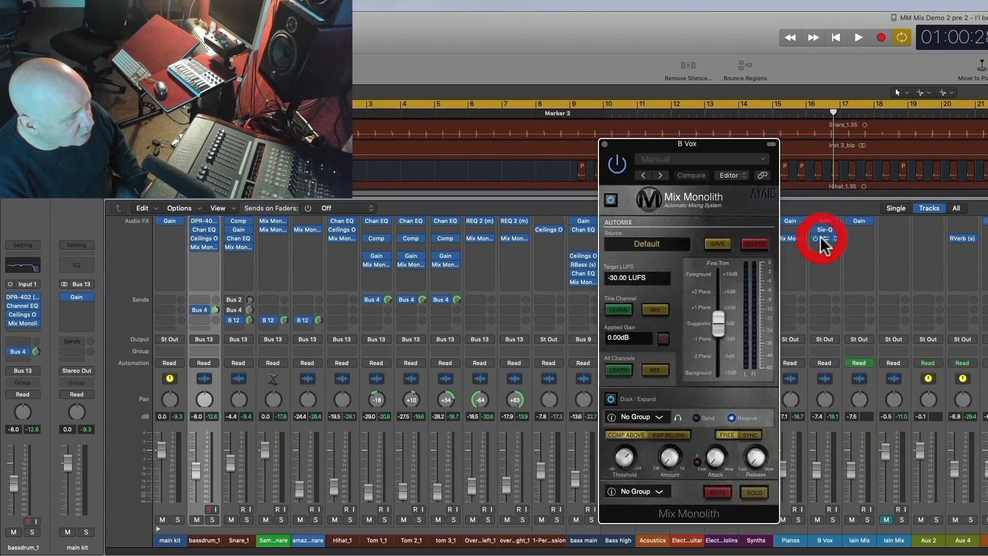
{"action": "left_click", "coordinate": [647, 242]}
{"action": "mouse_move", "coordinate": [642, 254]}
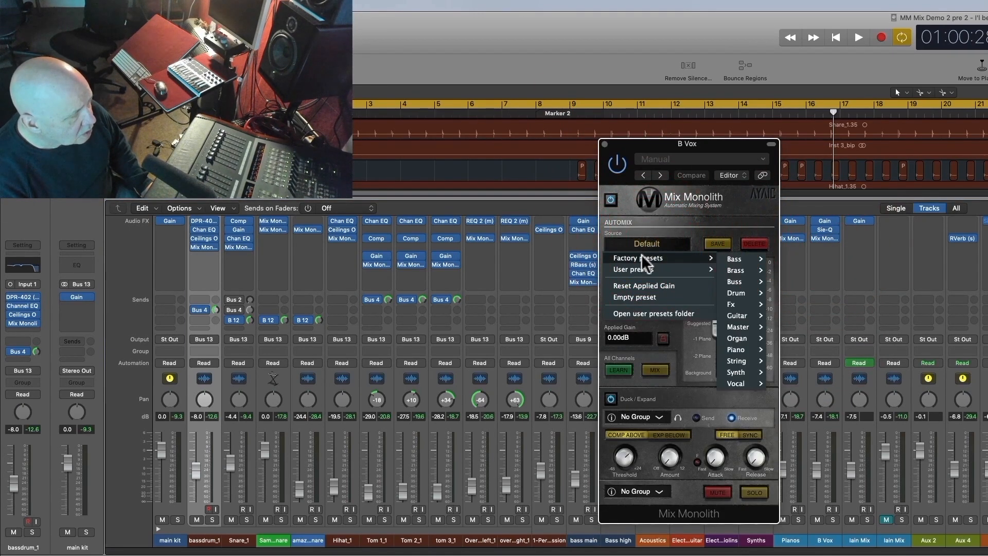
{"action": "mouse_move", "coordinate": [739, 383]}
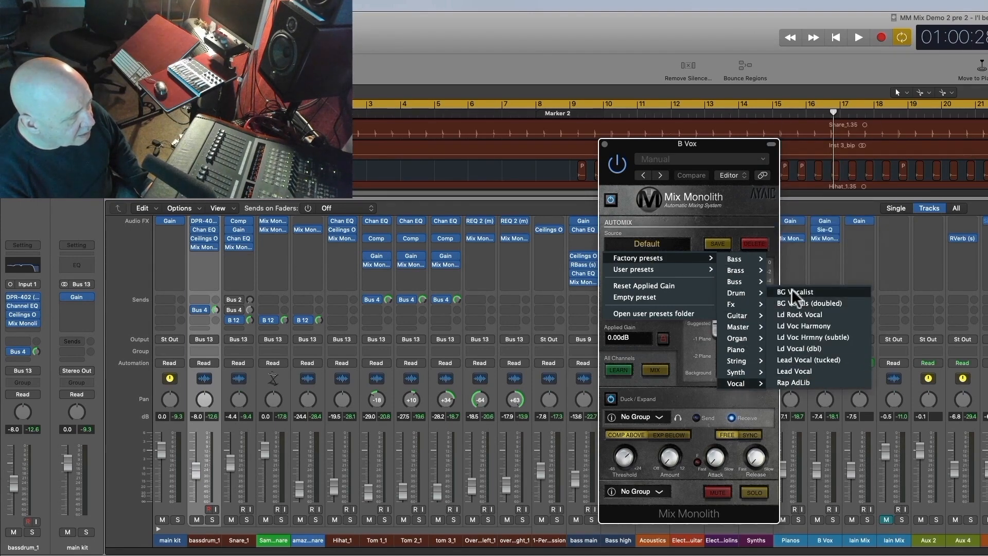
{"action": "left_click", "coordinate": [789, 303]}
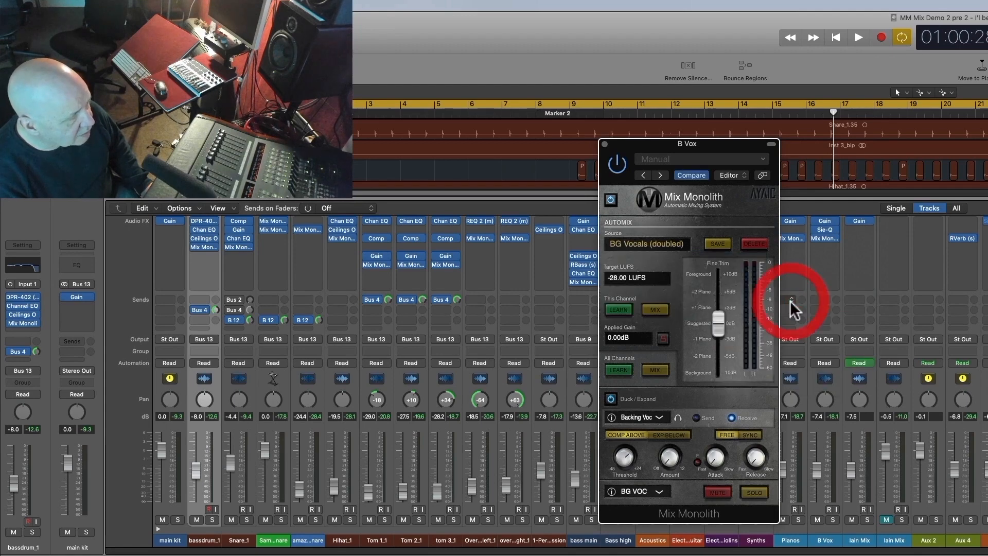
{"action": "left_click", "coordinate": [603, 144]}
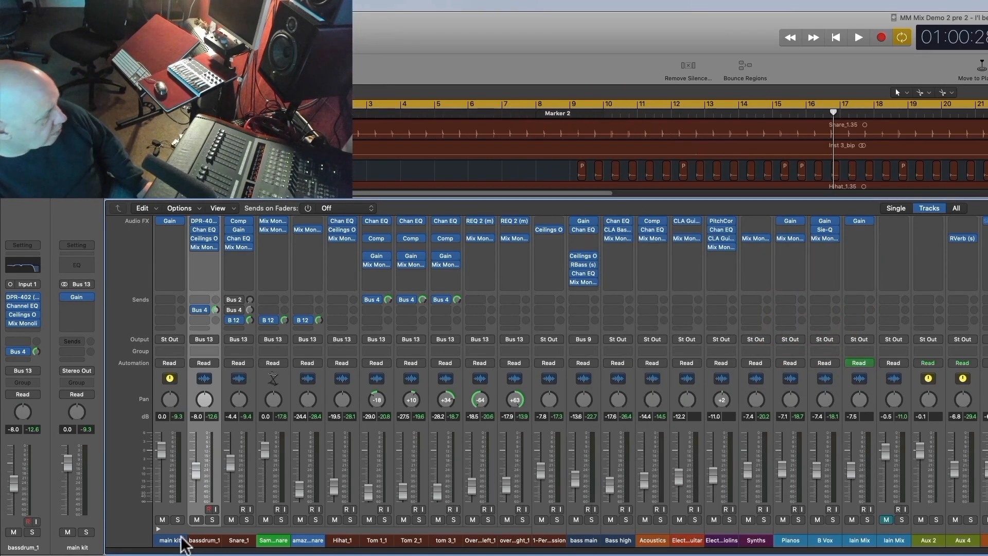
- Select the drum, instrument and vocal channels from bassdrum_1 onward and reset their volume faders together to 0 dB
{"action": "left_click_drag", "start_coordinate": [211, 548], "coordinate": [765, 537]}
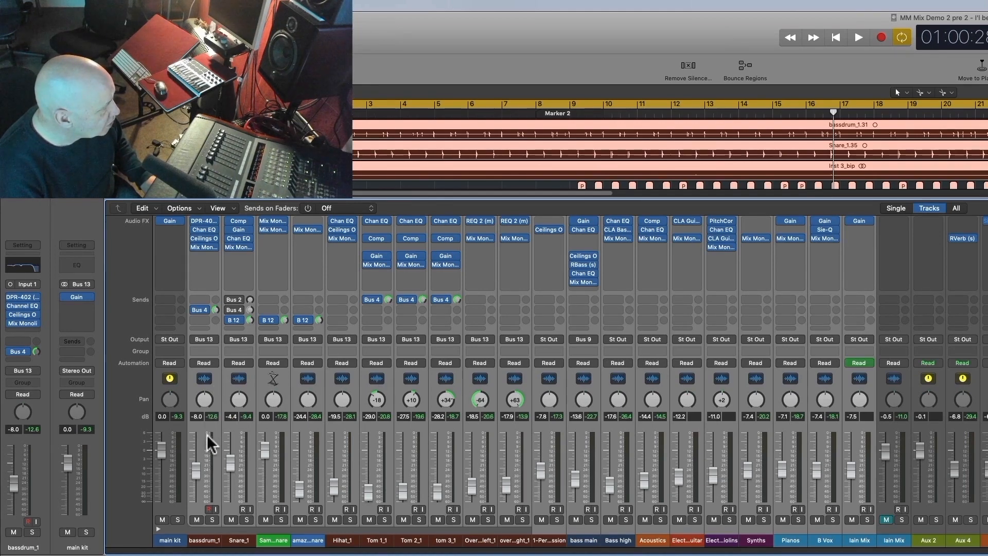
{"action": "left_click", "coordinate": [196, 470], "text": "alt"}
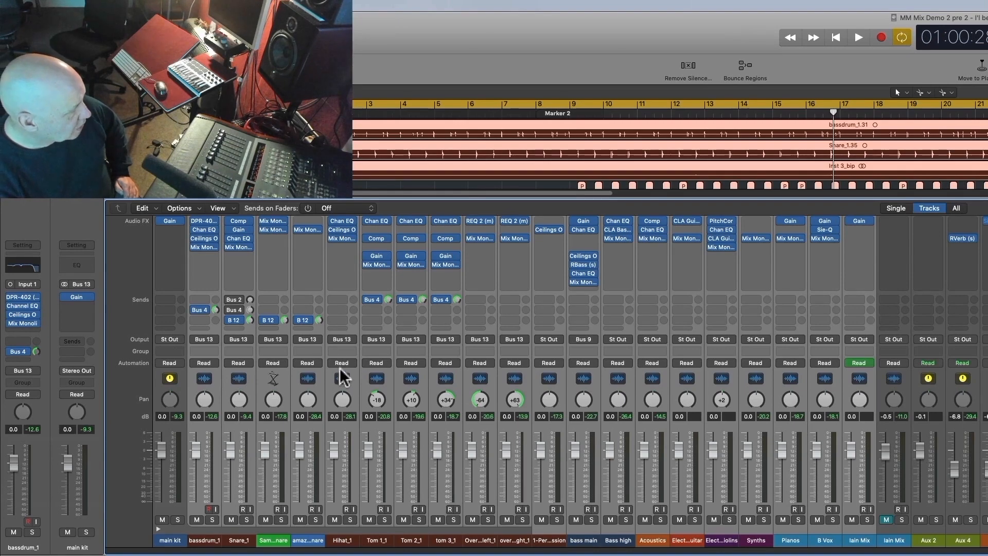
- Start Learn for all channels from bassdrum_1's Mix Monolith and play the song from the beginning
{"action": "left_click", "coordinate": [204, 247]}
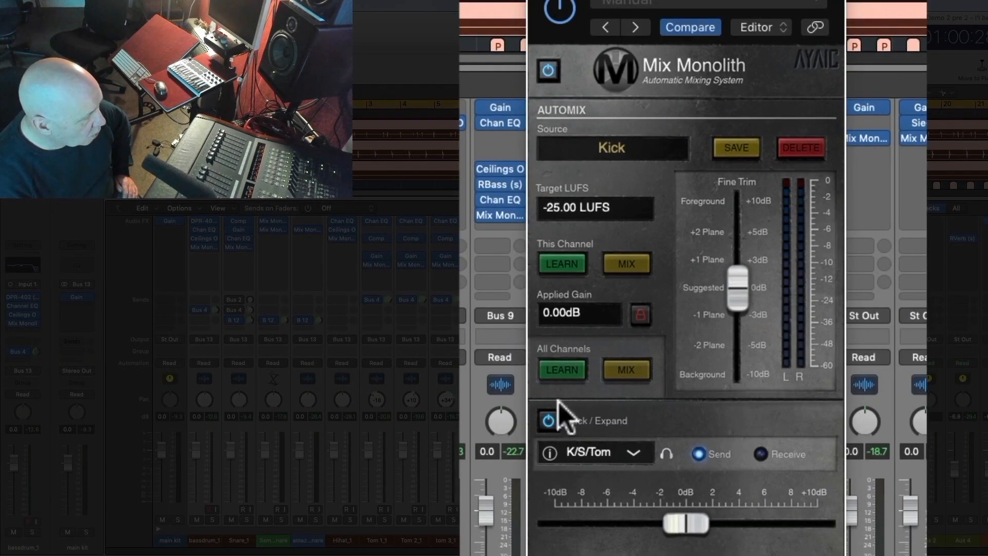
{"action": "left_click", "coordinate": [567, 370]}
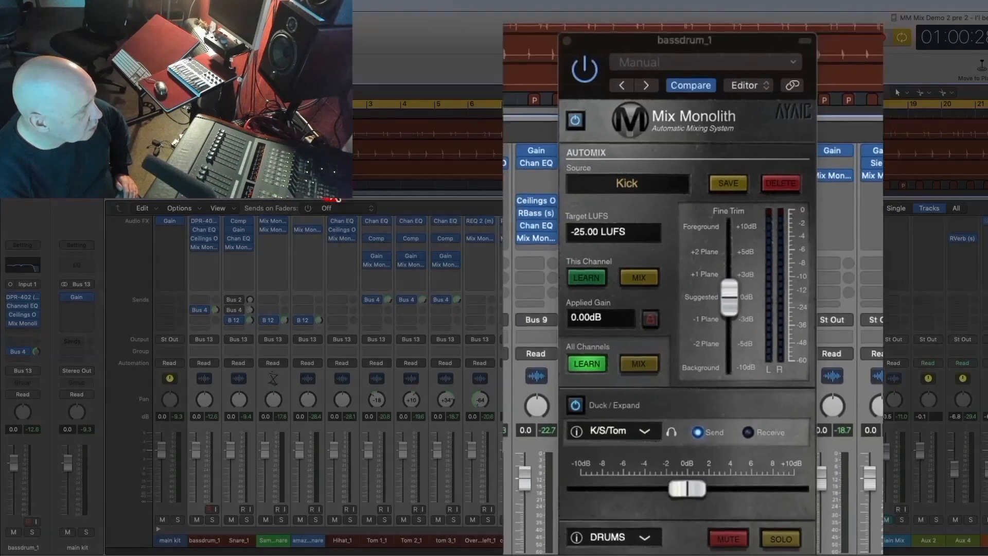
{"action": "left_click", "coordinate": [333, 187]}
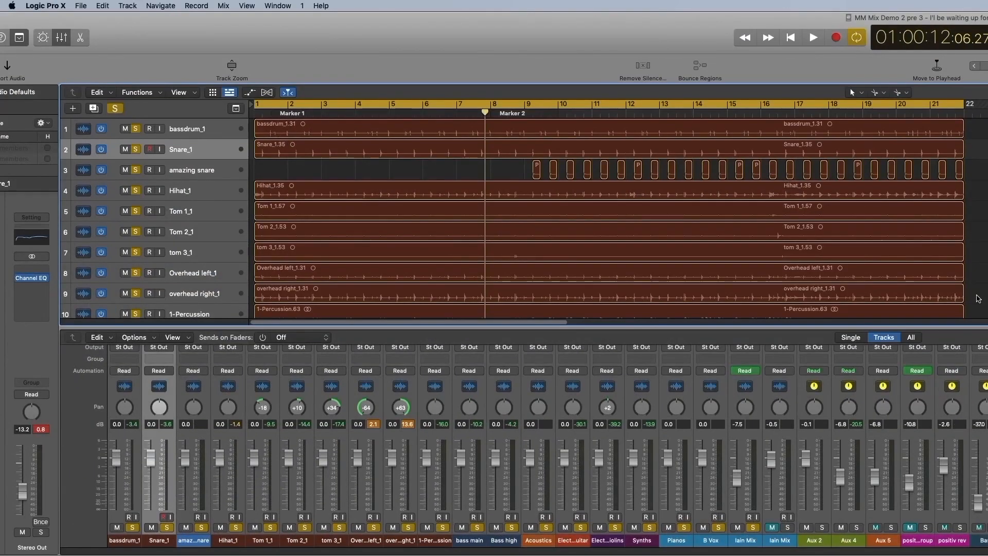
{"action": "key", "text": "Return"}
{"action": "key", "text": "space"}
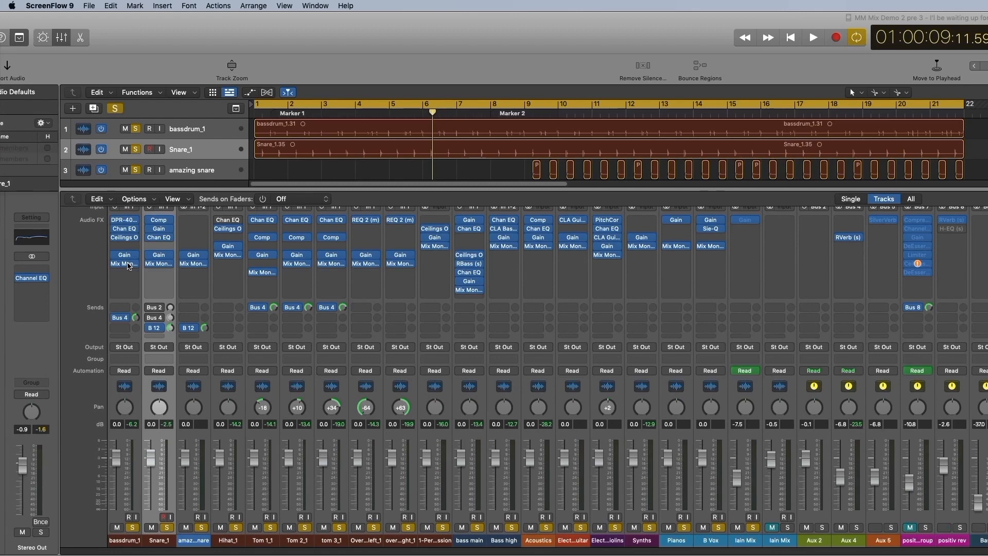
- Play back the automixed song with bassdrum_1's Mix Monolith open and the mixer hidden to examine the resulting balance
{"action": "left_click", "coordinate": [128, 265]}
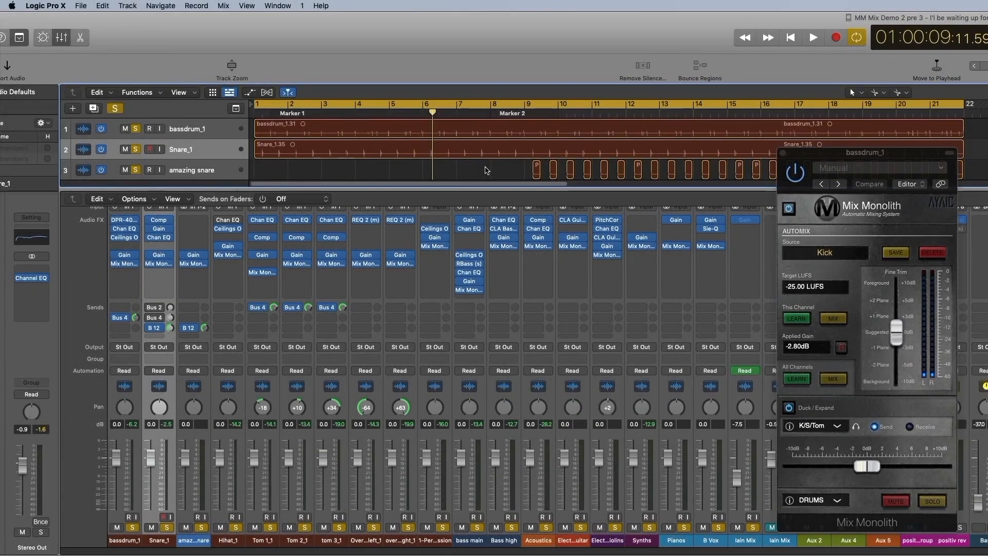
{"action": "left_click_drag", "start_coordinate": [851, 157], "coordinate": [858, 157]}
{"action": "left_click", "coordinate": [509, 166]}
{"action": "key", "text": "space"}
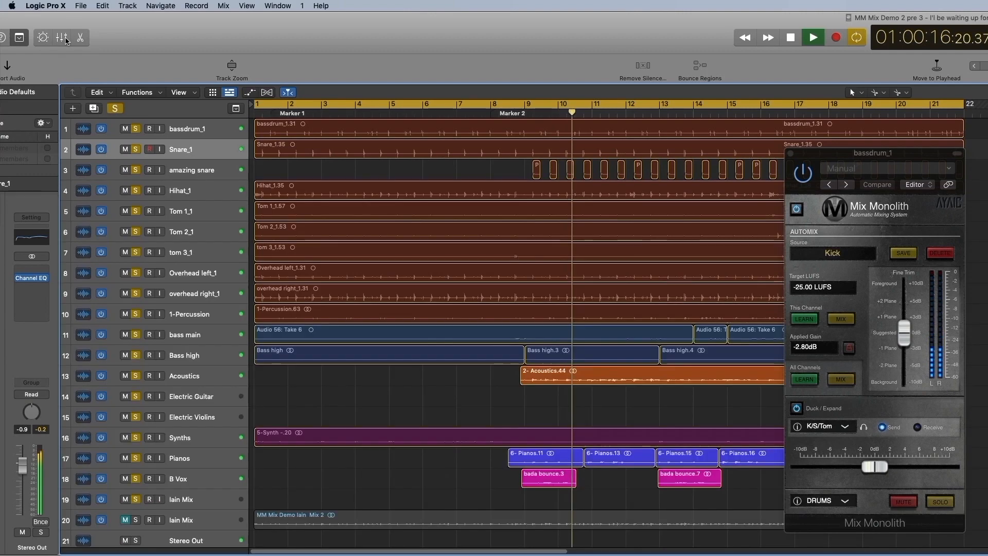
{"action": "key", "text": "x"}
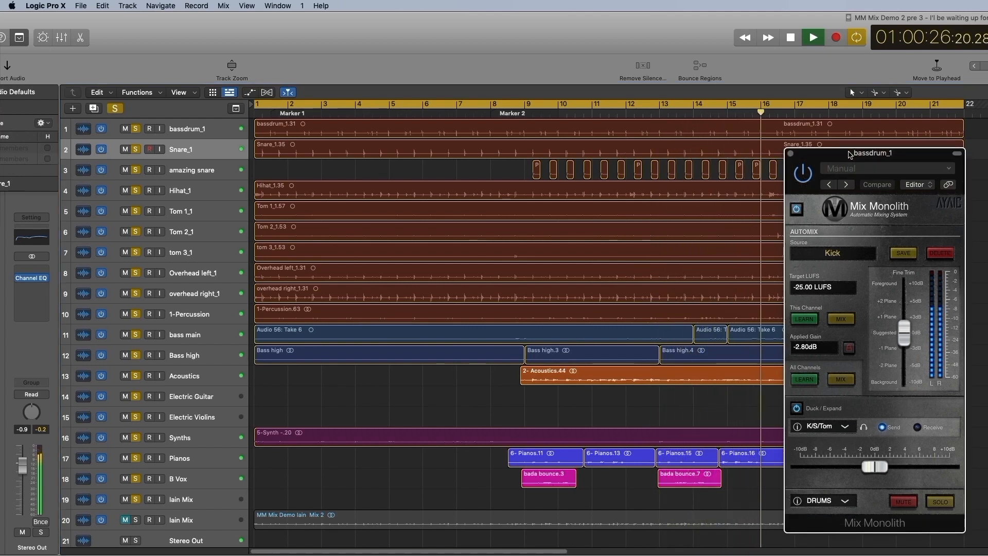
{"action": "left_click_drag", "start_coordinate": [849, 154], "coordinate": [118, 145]}
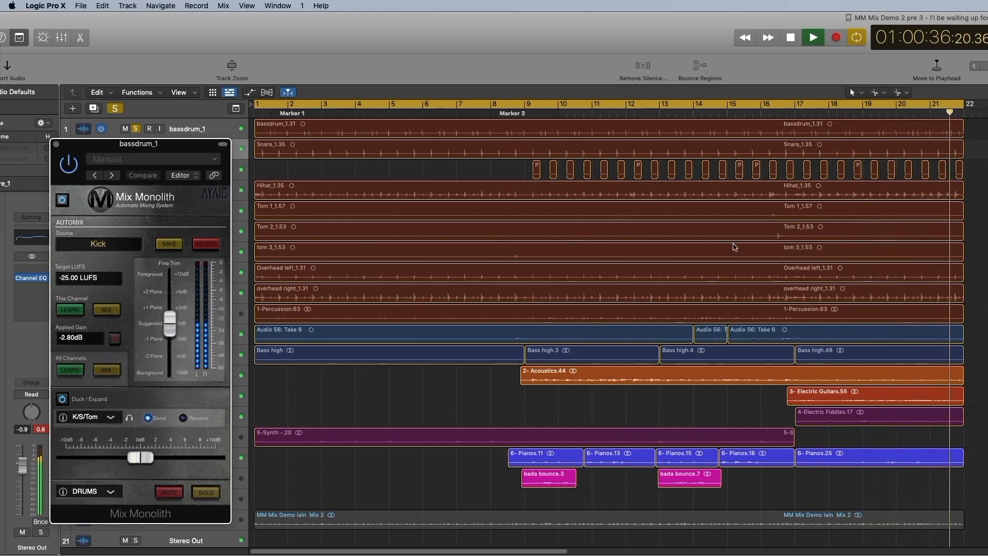
{"action": "key", "text": "space"}
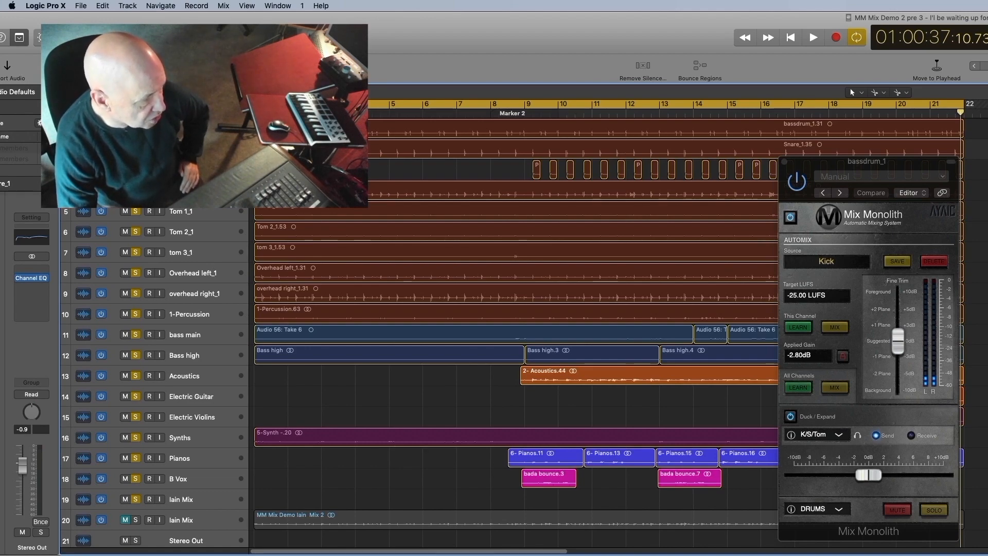
- Select the mixer channels, lower their faders together so bassdrum_1 sits at -2.2 dB, and return to the full arrangement view
{"action": "key", "text": "x"}
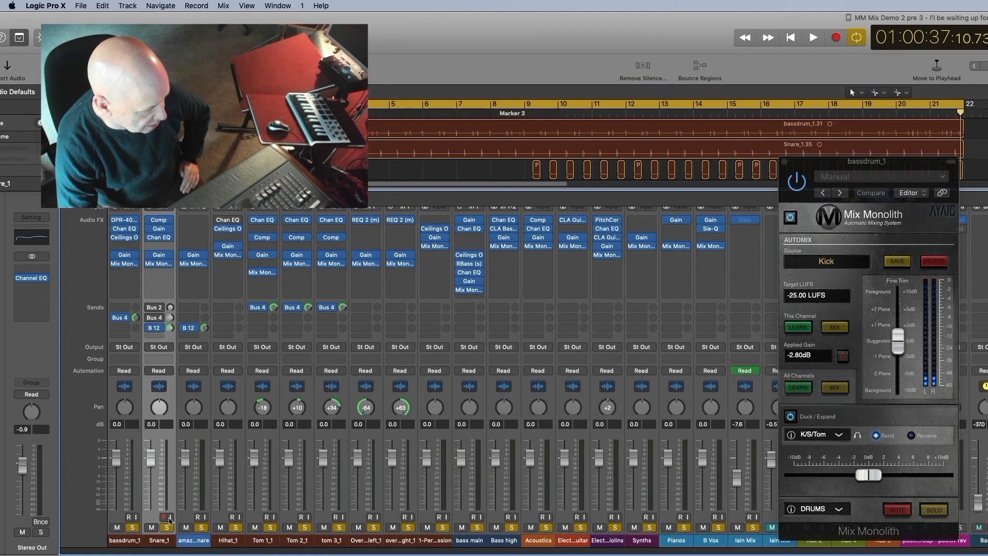
{"action": "left_click_drag", "start_coordinate": [132, 545], "coordinate": [787, 544]}
{"action": "left_click", "coordinate": [824, 434]}
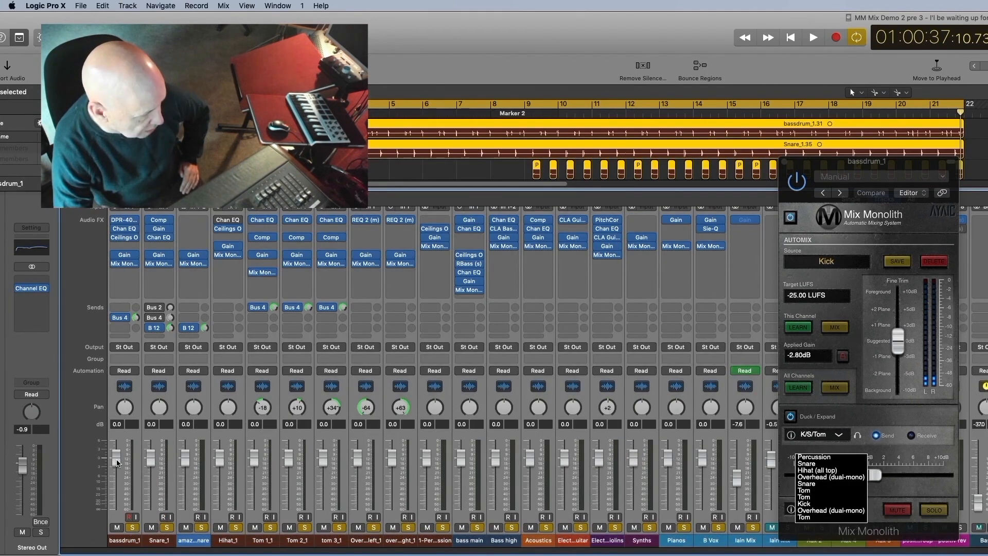
{"action": "left_click_drag", "start_coordinate": [117, 462], "coordinate": [117, 469]}
{"action": "left_click", "coordinate": [453, 170]}
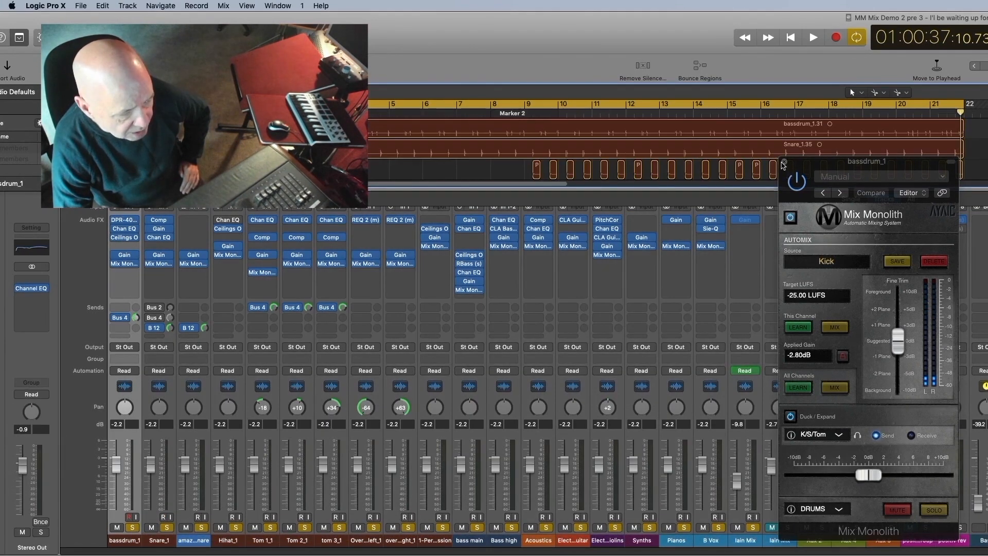
{"action": "left_click", "coordinate": [784, 161]}
{"action": "key", "text": "x"}
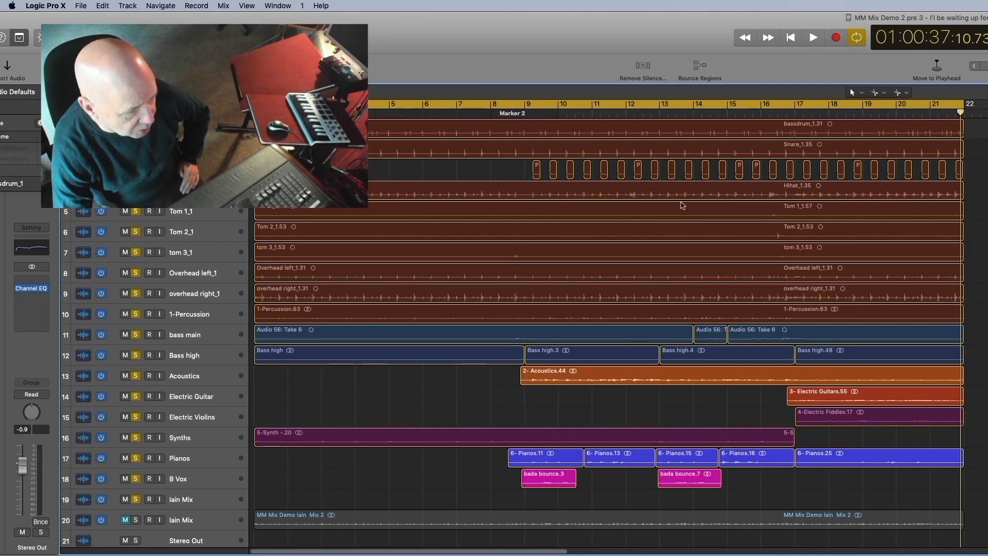